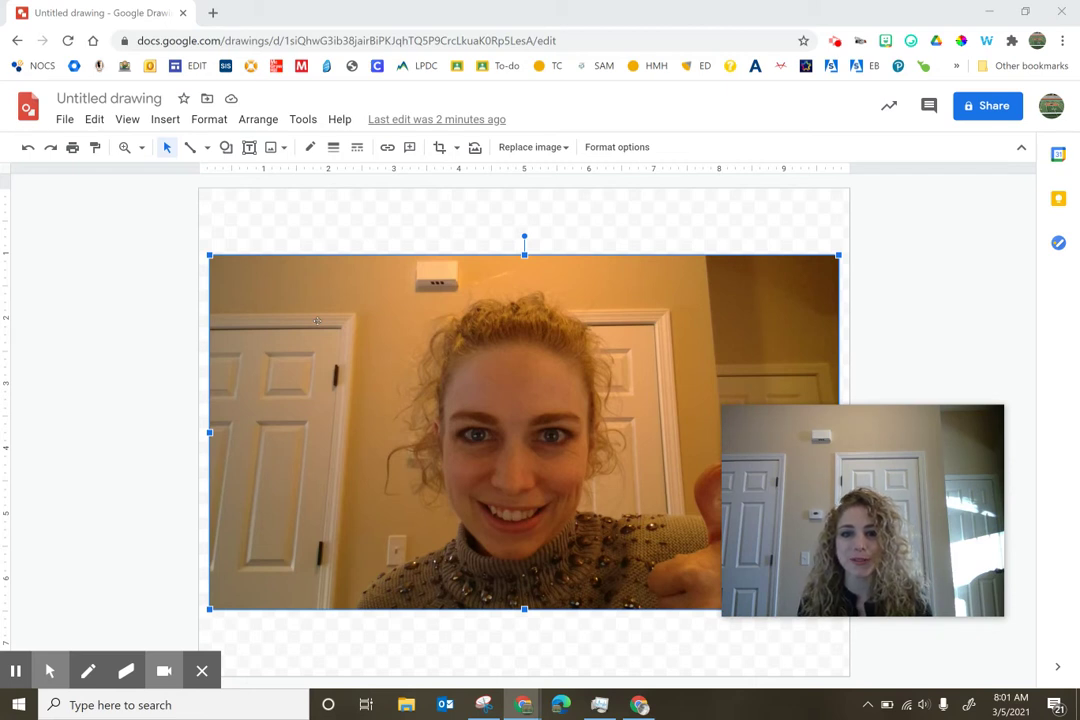
Step: Mask the face photo to the oval shape from the Mask image shapes list
{"action": "left_click", "coordinate": [455, 148]}
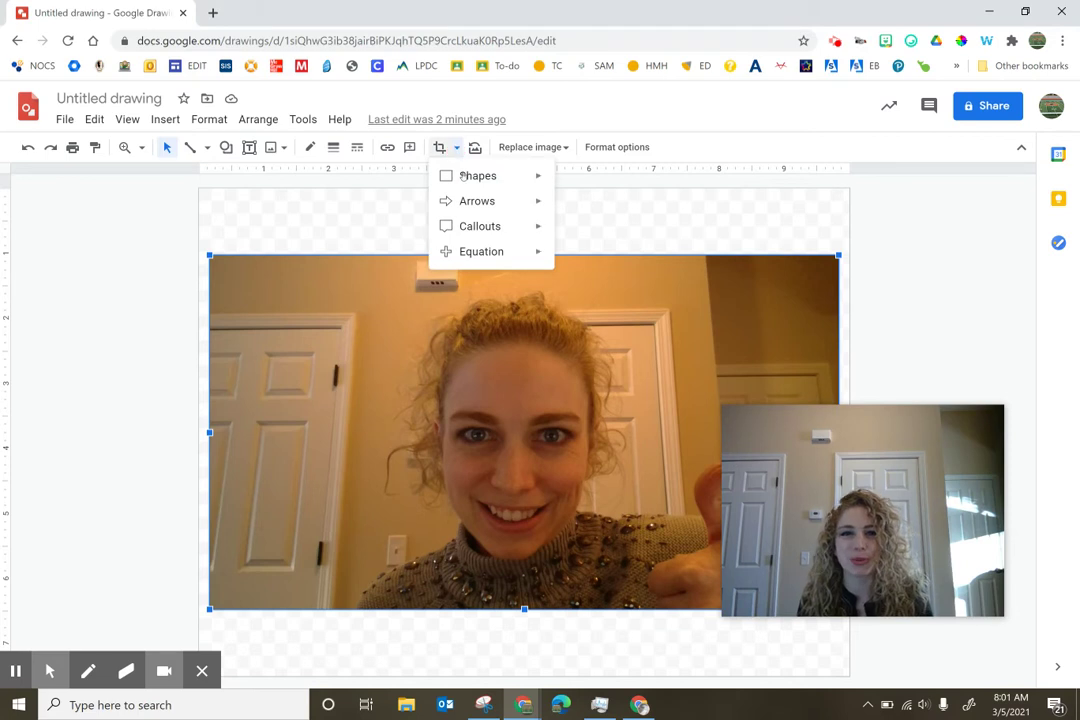
{"action": "mouse_move", "coordinate": [462, 175]}
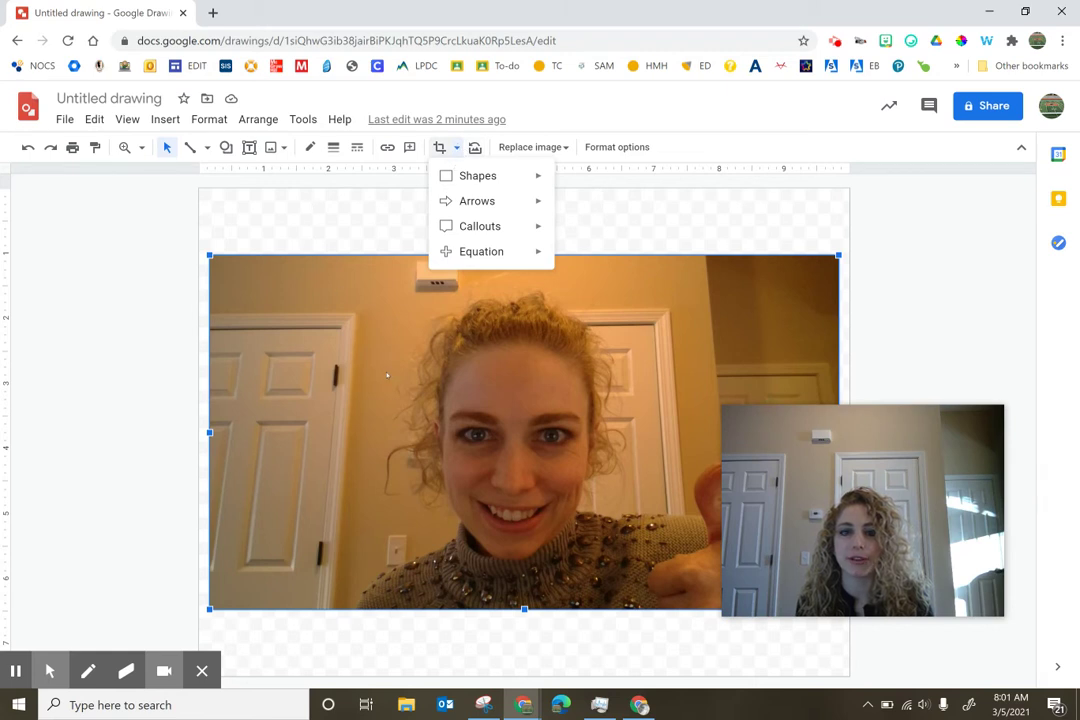
{"action": "left_click", "coordinate": [378, 279]}
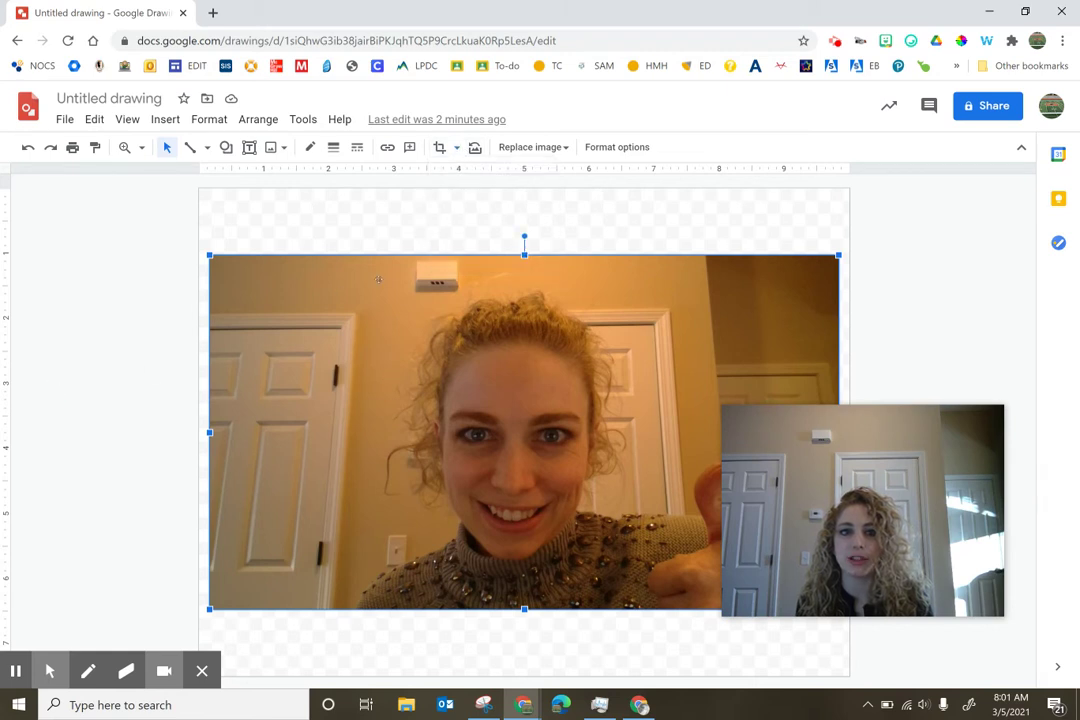
{"action": "left_click", "coordinate": [456, 147]}
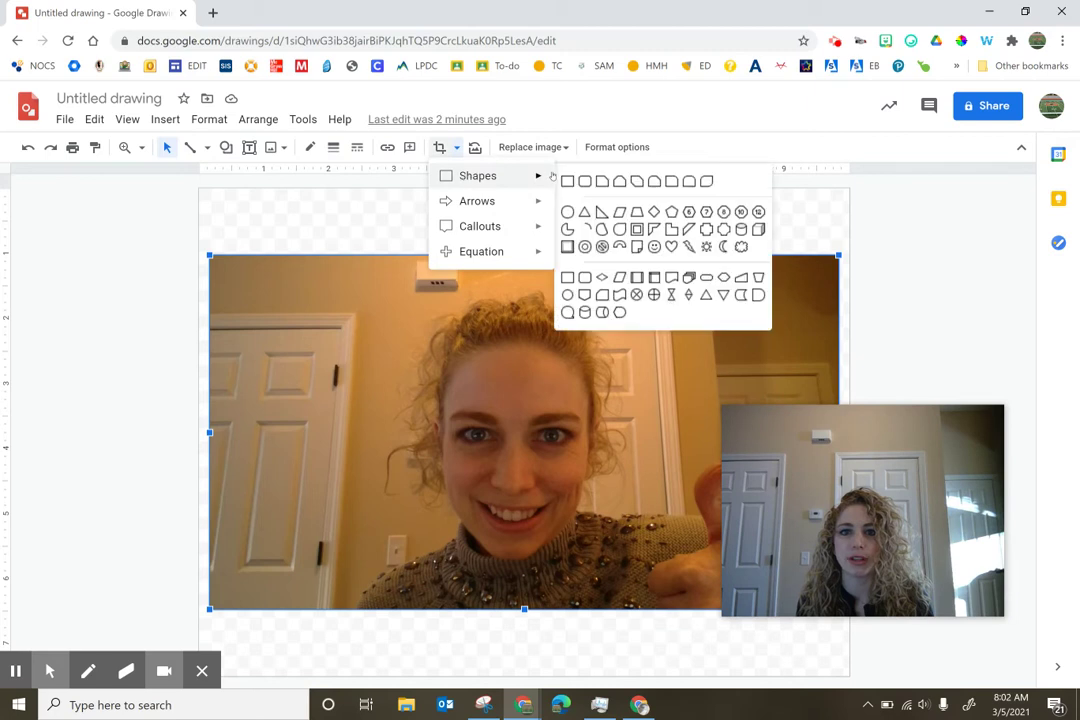
{"action": "left_click", "coordinate": [567, 212]}
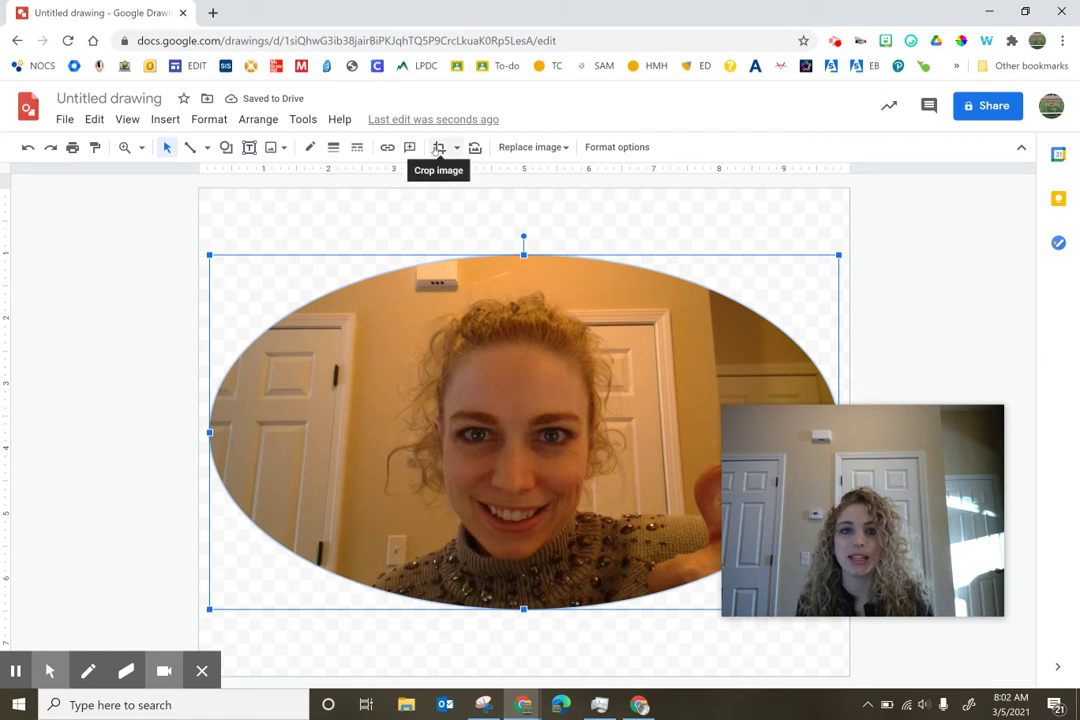
Step: Crop the masked photo's left and right edges inward until the oval becomes a circle
{"action": "left_click", "coordinate": [439, 147]}
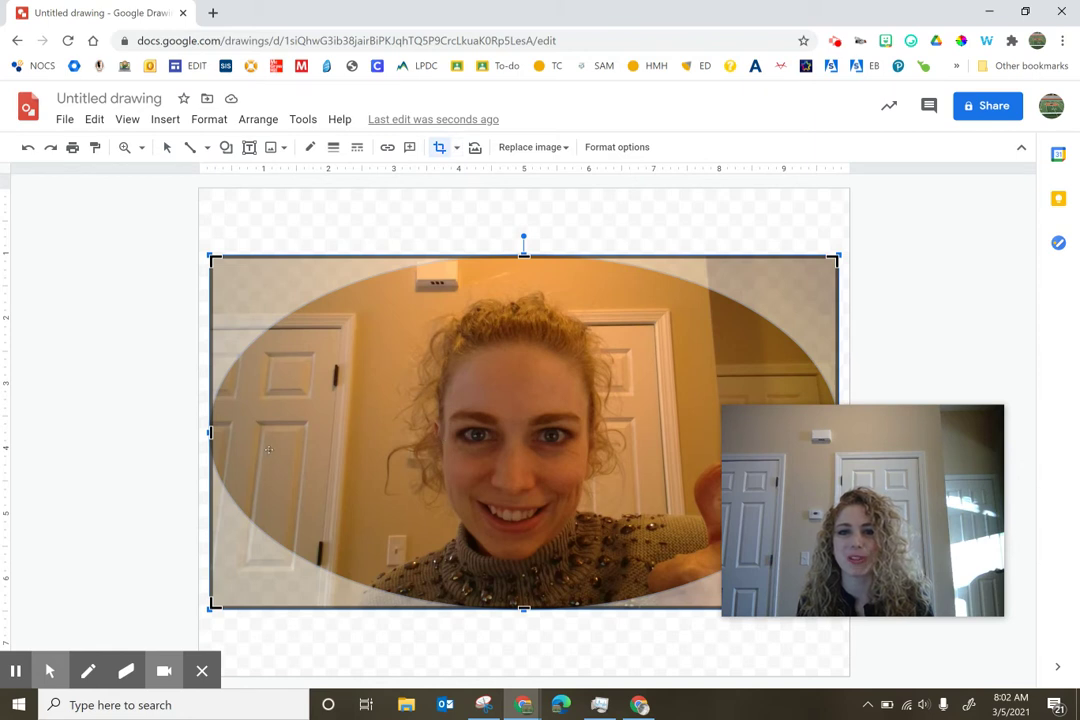
{"action": "left_click_drag", "start_coordinate": [266, 435], "coordinate": [340, 420]}
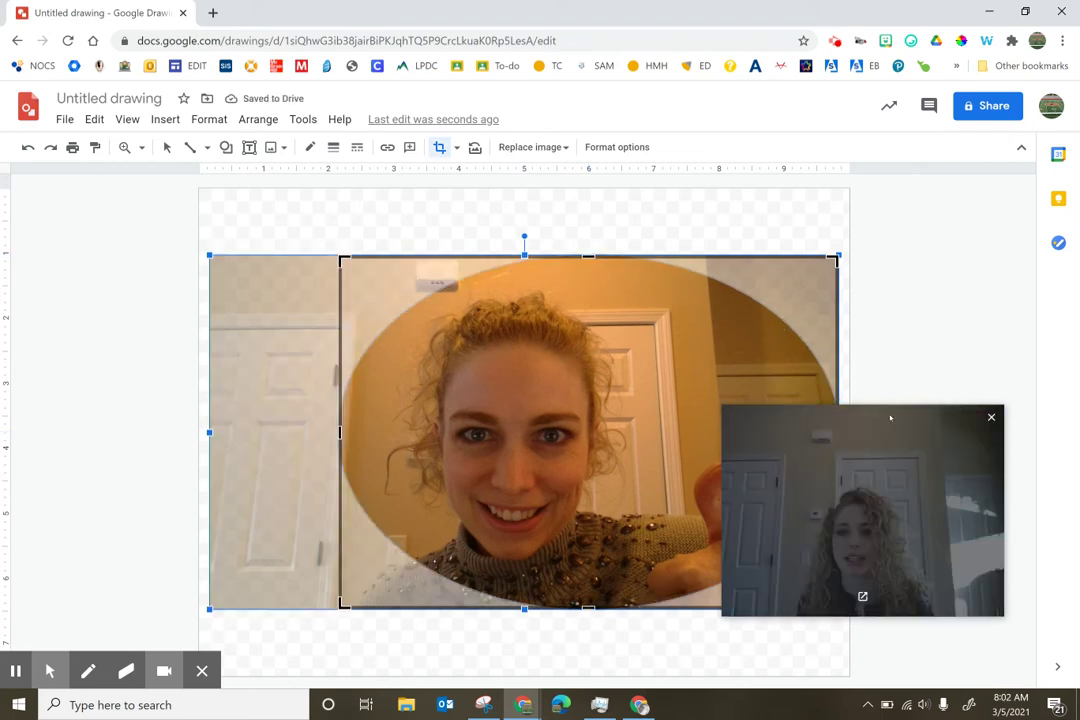
{"action": "left_click_drag", "start_coordinate": [890, 414], "coordinate": [860, 40]}
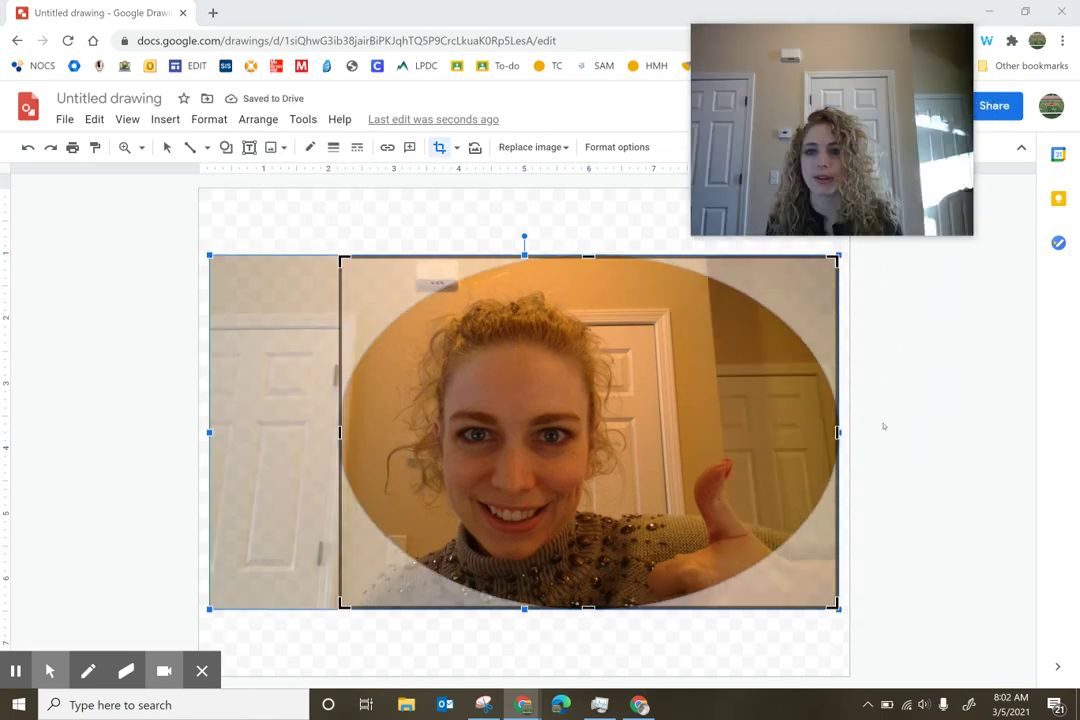
{"action": "left_click_drag", "start_coordinate": [838, 432], "coordinate": [686, 428]}
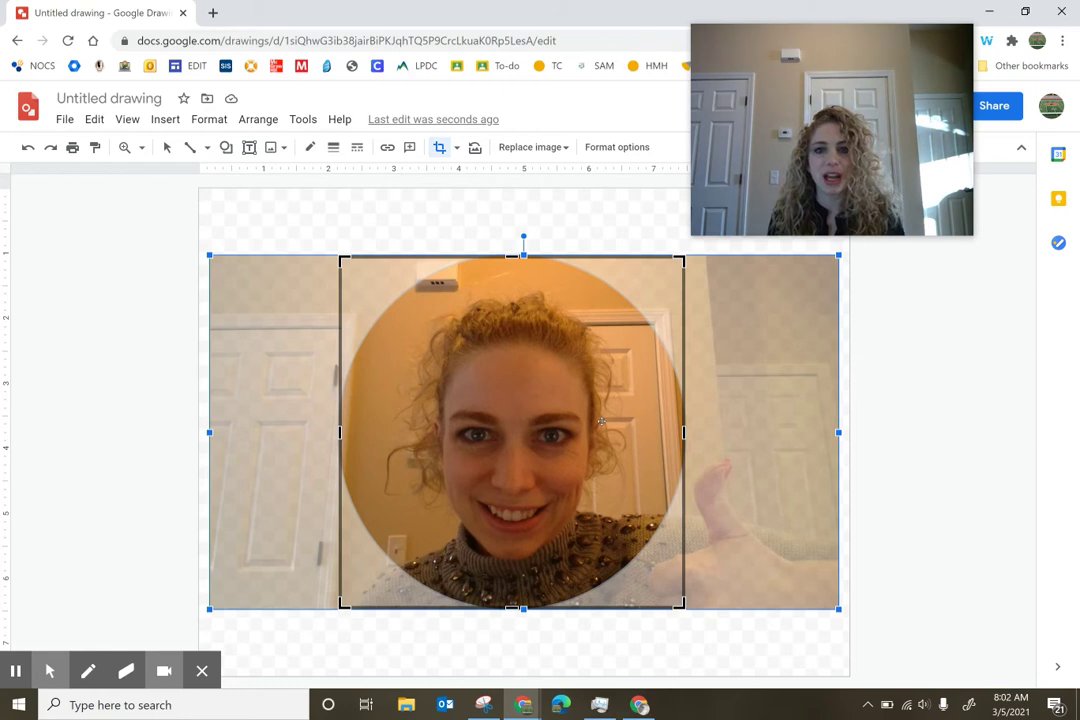
Step: Nudge the photo left and right inside the circular crop to recentre the face
{"action": "key", "text": "Right"}
{"action": "key", "text": "Right"}
{"action": "key", "text": "Right"}
{"action": "key", "text": "Right"}
{"action": "key", "text": "Right"}
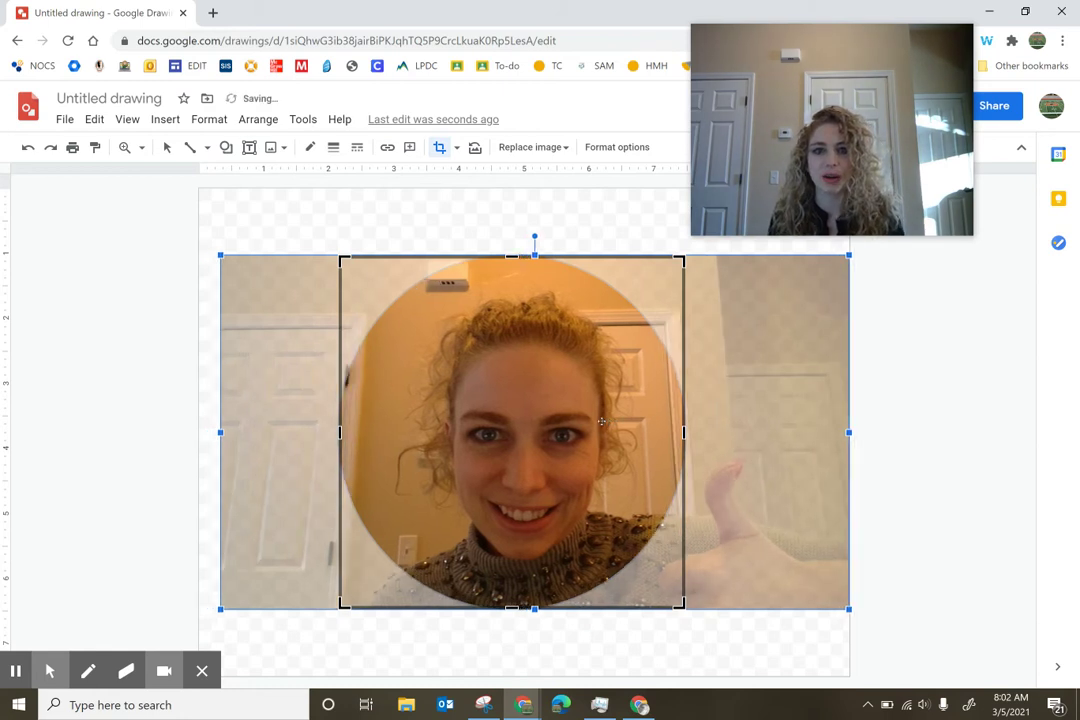
{"action": "key", "text": "Left"}
{"action": "key", "text": "Left"}
{"action": "key", "text": "Left"}
{"action": "key", "text": "Left"}
{"action": "key", "text": "Left"}
{"action": "key", "text": "Left"}
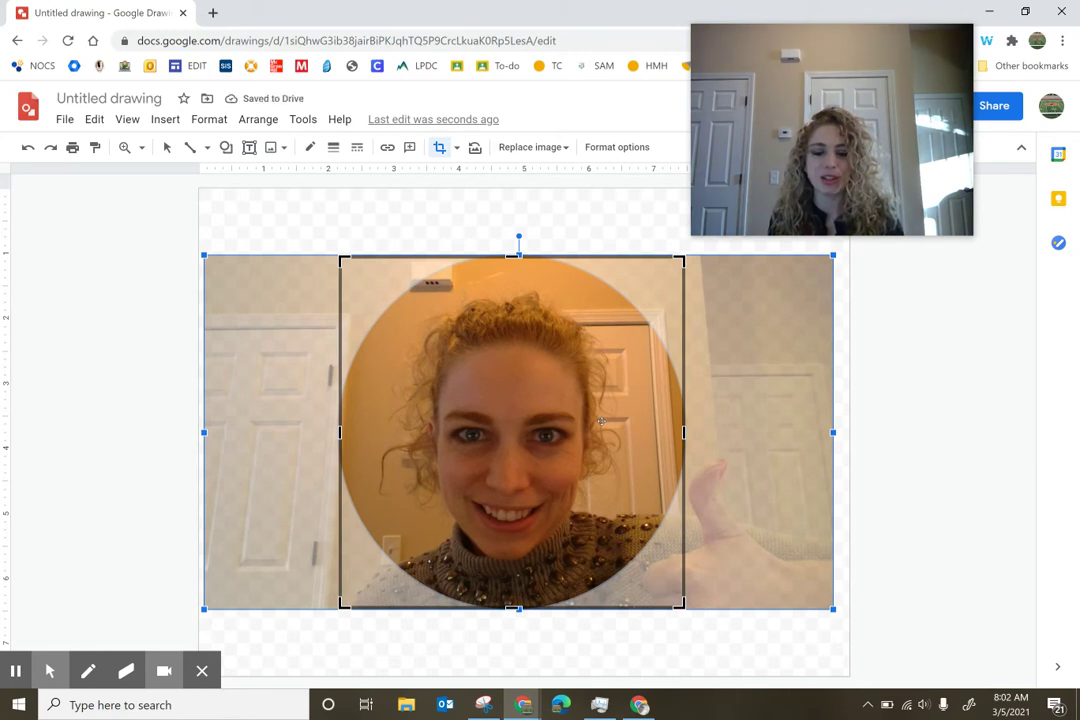
{"action": "key", "text": "Left"}
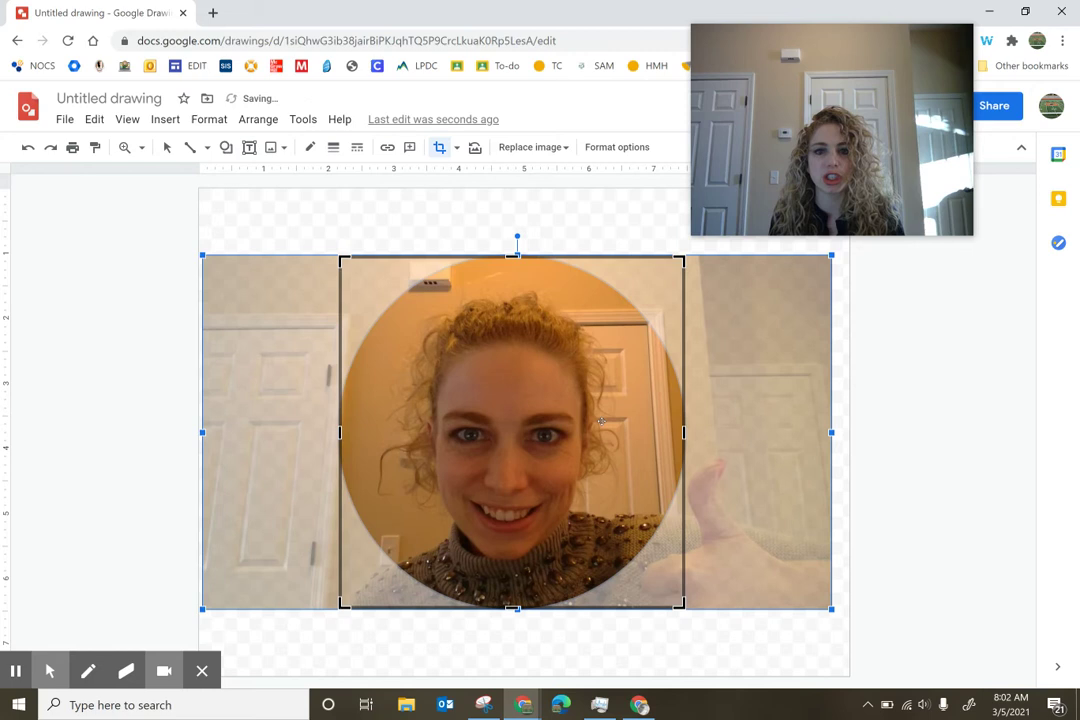
{"action": "key", "text": "Right"}
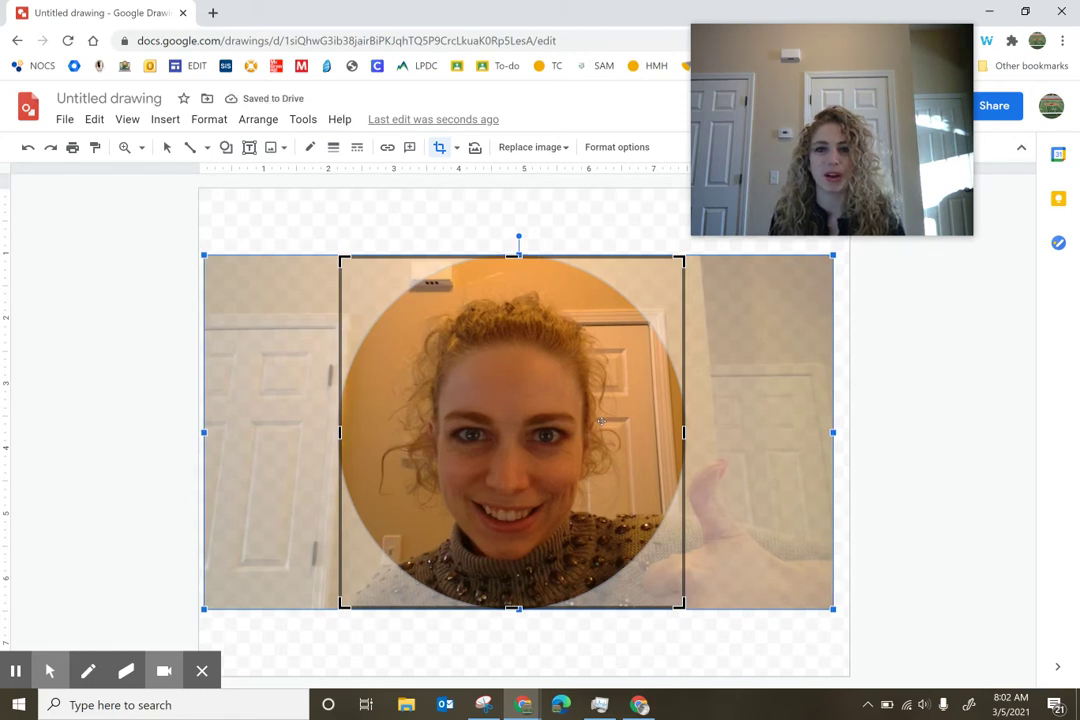
Step: Finish the crop, shrink the canvas tightly around the circular photo, and recentre the photo
{"action": "key", "text": "Return"}
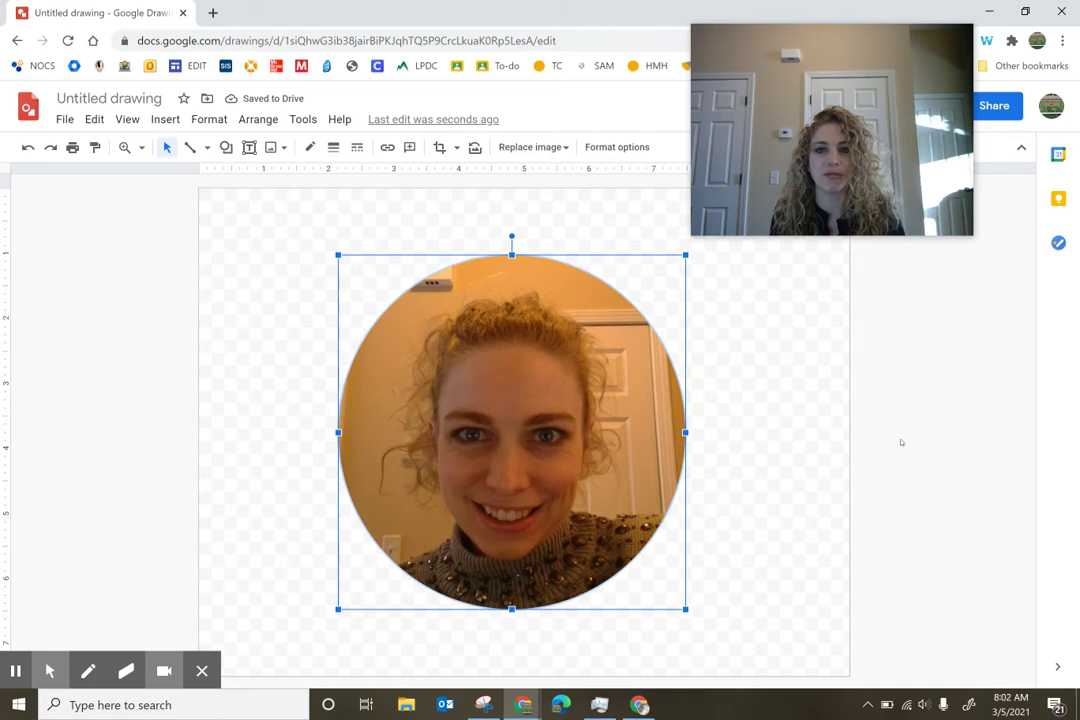
{"action": "left_click", "coordinate": [515, 410]}
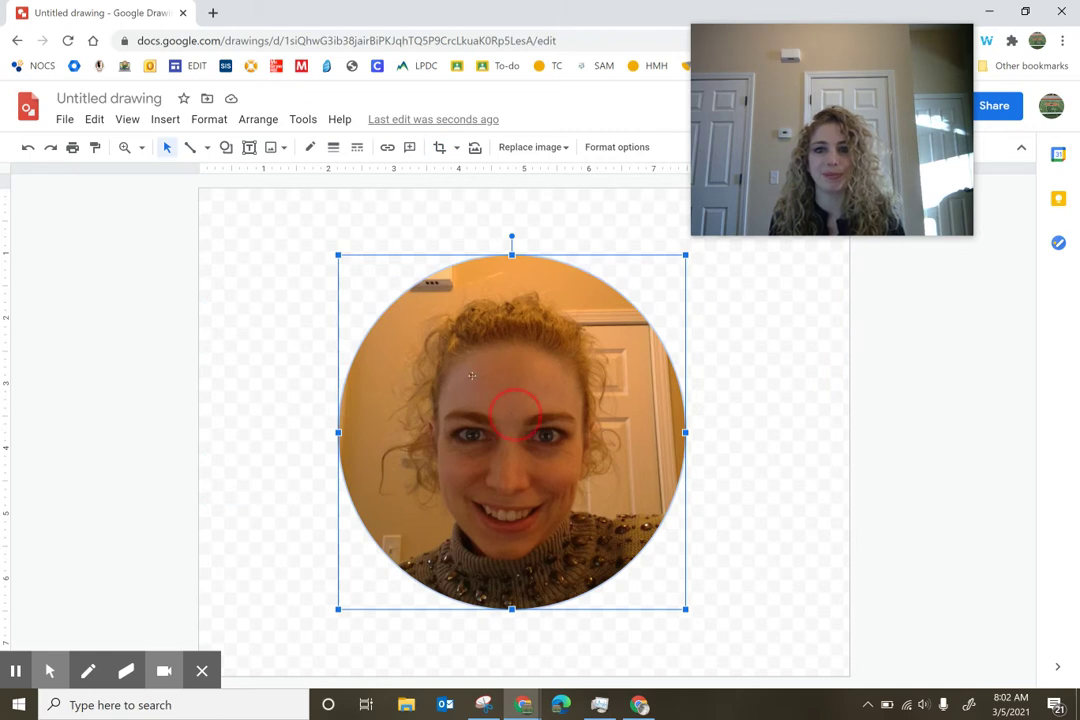
{"action": "left_click_drag", "start_coordinate": [472, 375], "coordinate": [410, 377]}
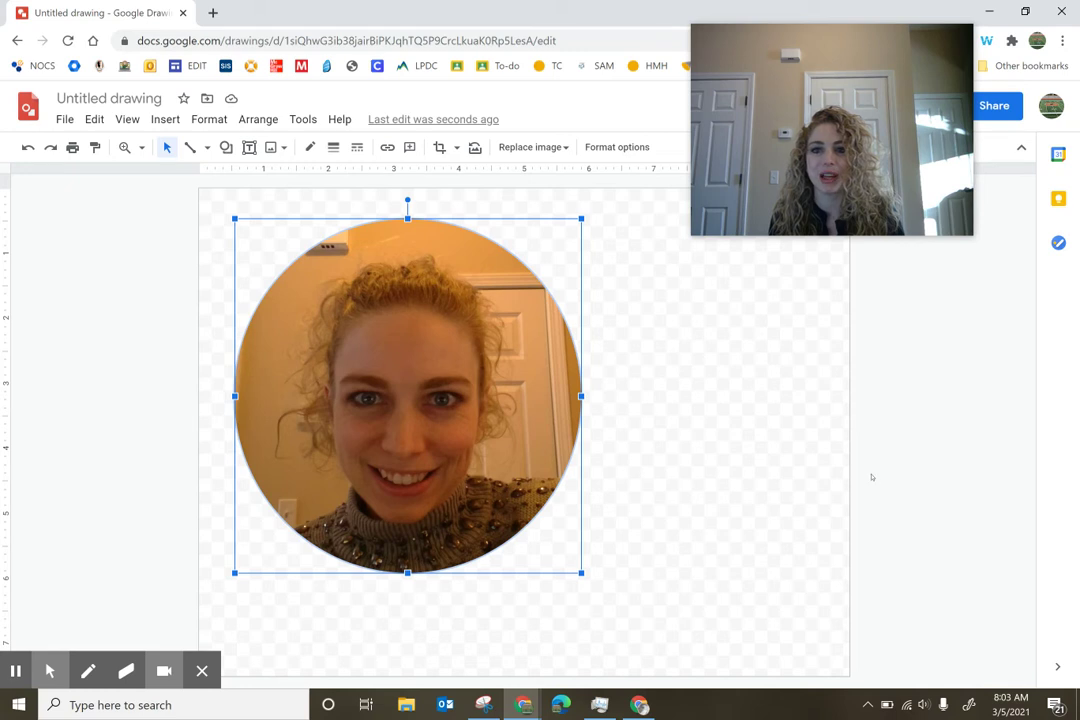
{"action": "left_click", "coordinate": [790, 612]}
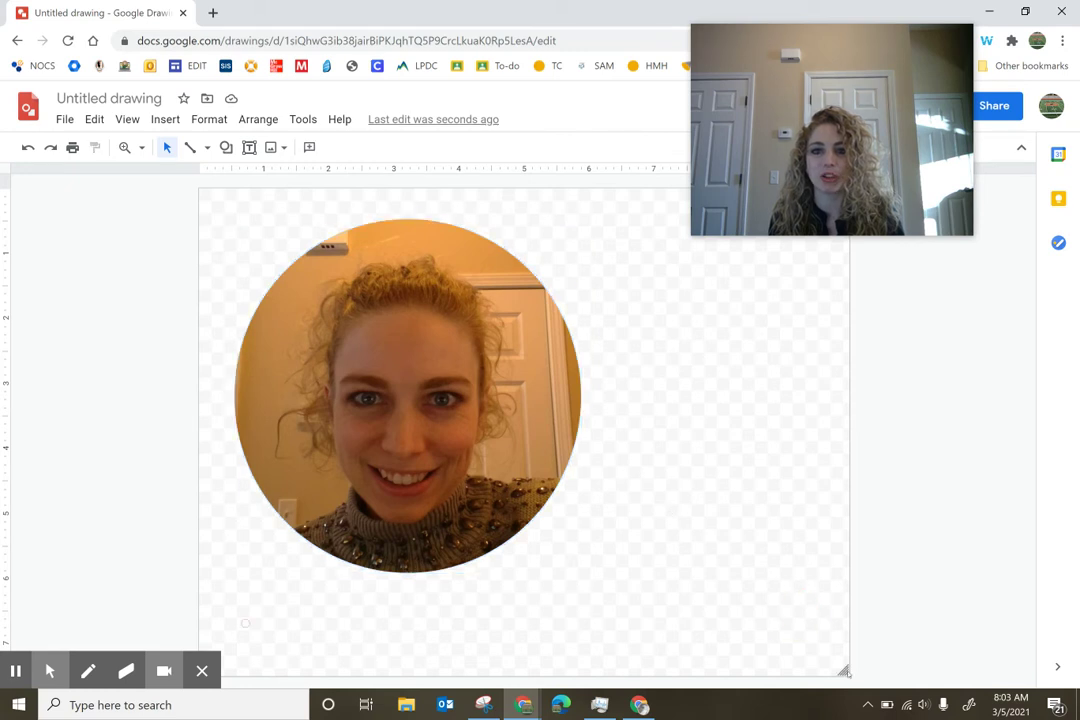
{"action": "mouse_move", "coordinate": [843, 669]}
{"action": "left_mouse_down"}
{"action": "mouse_move", "coordinate": [720, 632]}
{"action": "mouse_move", "coordinate": [648, 625]}
{"action": "mouse_move", "coordinate": [596, 593]}
{"action": "mouse_move", "coordinate": [626, 610]}
{"action": "left_mouse_up"}
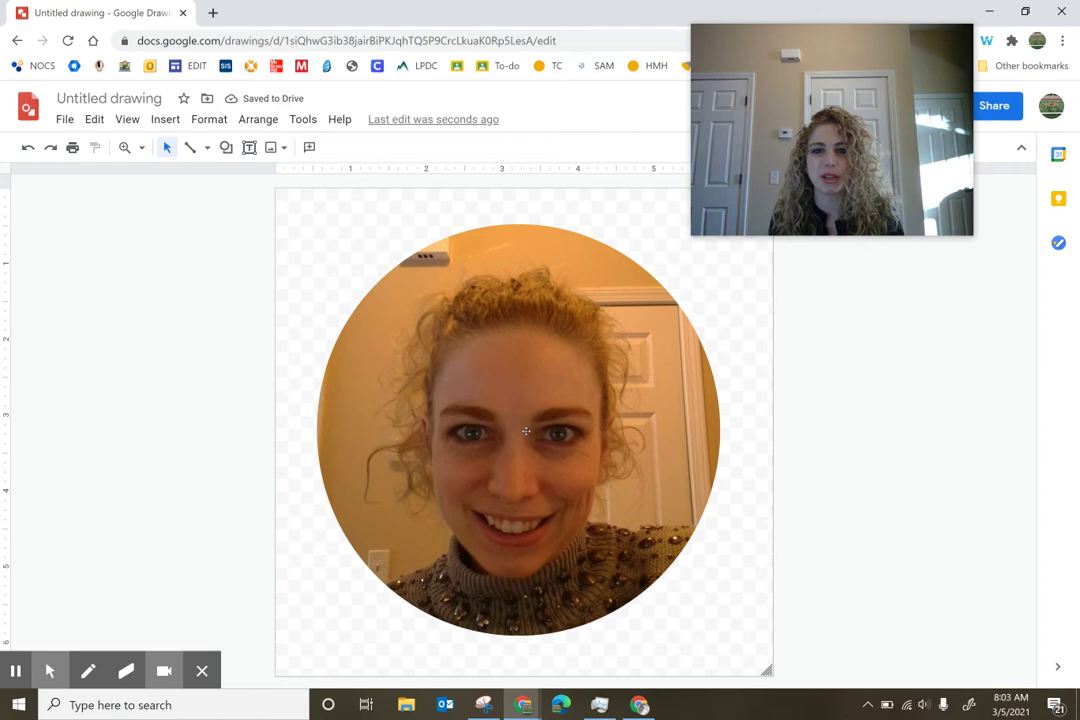
{"action": "mouse_move", "coordinate": [525, 431]}
{"action": "left_mouse_down"}
{"action": "mouse_move", "coordinate": [531, 404]}
{"action": "mouse_move", "coordinate": [528, 413]}
{"action": "left_mouse_up"}
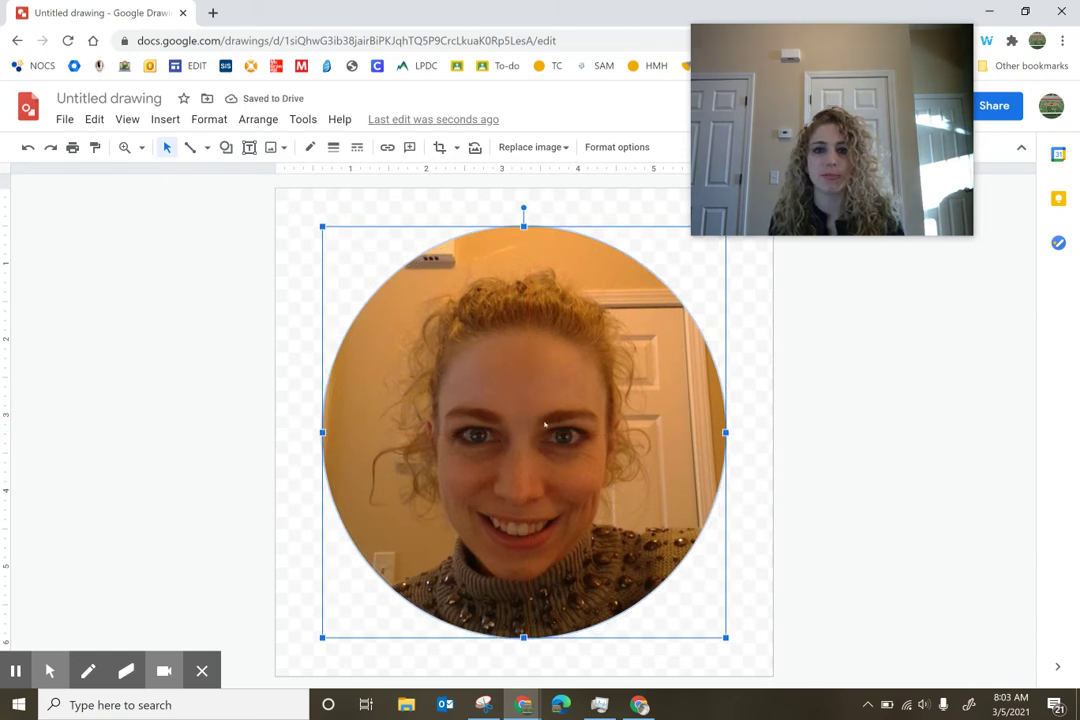
Step: Give the circular photo a 16px purple border
{"action": "left_click", "coordinate": [261, 226]}
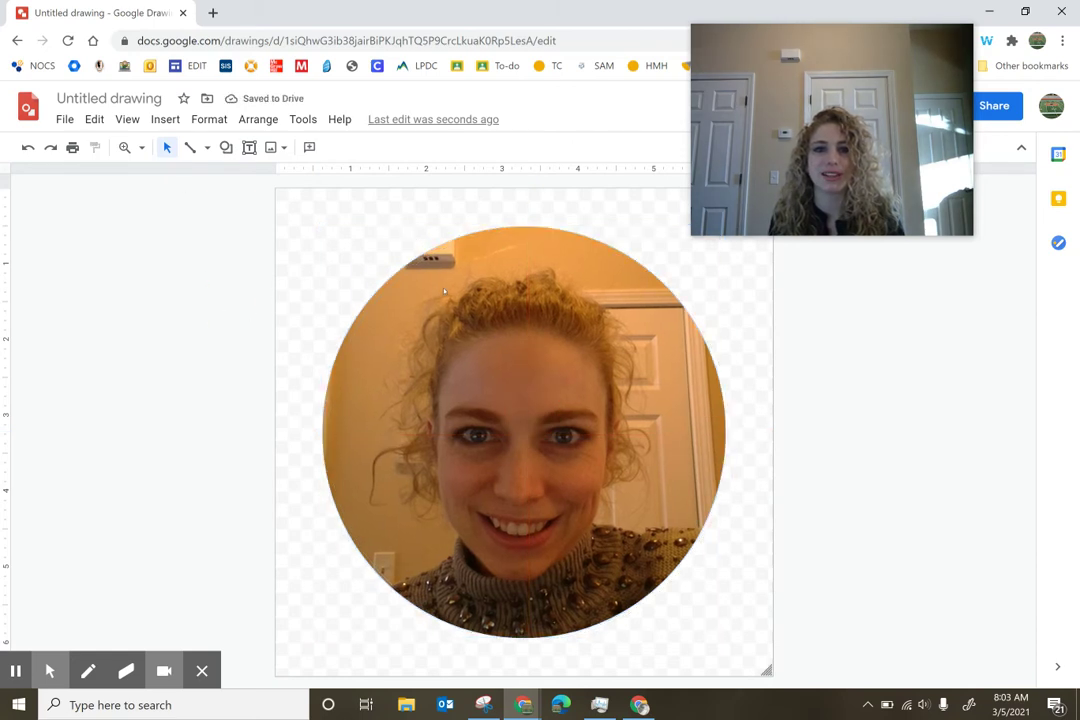
{"action": "left_click", "coordinate": [444, 292]}
{"action": "left_click", "coordinate": [226, 147]}
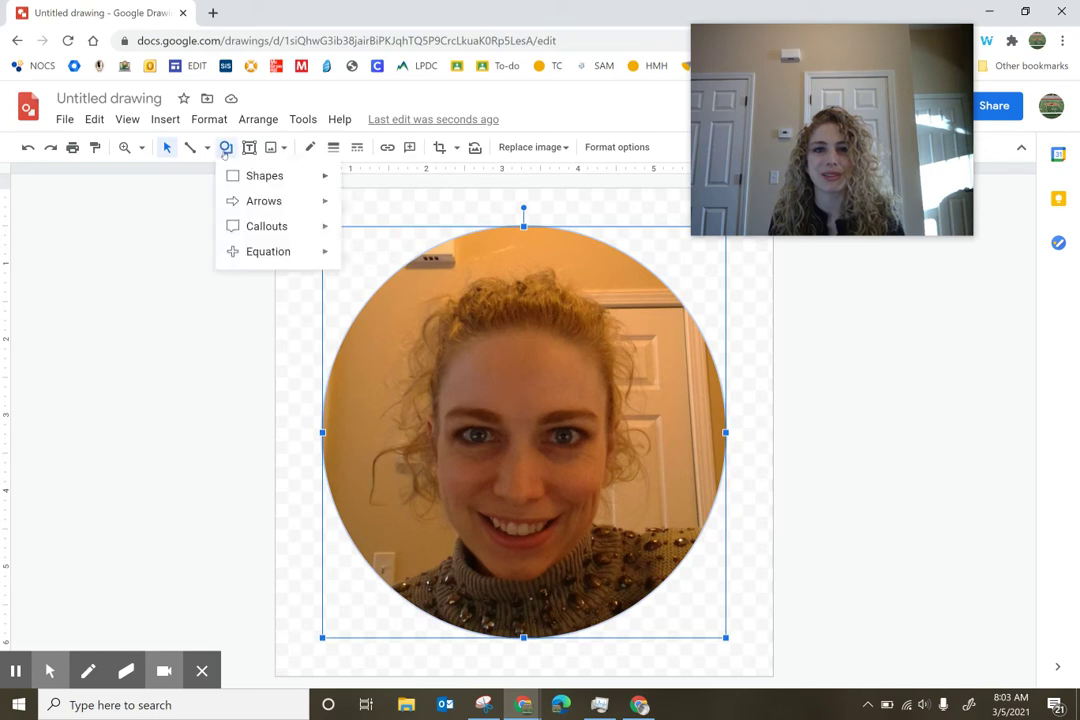
{"action": "mouse_move", "coordinate": [249, 177]}
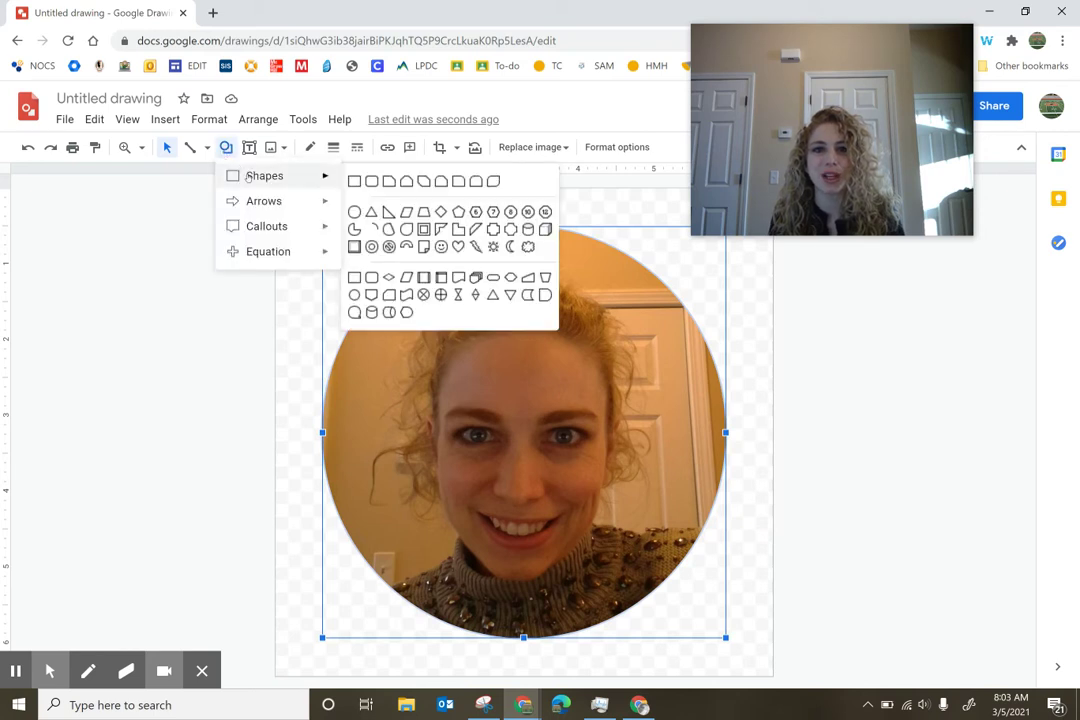
{"action": "left_click", "coordinate": [333, 147]}
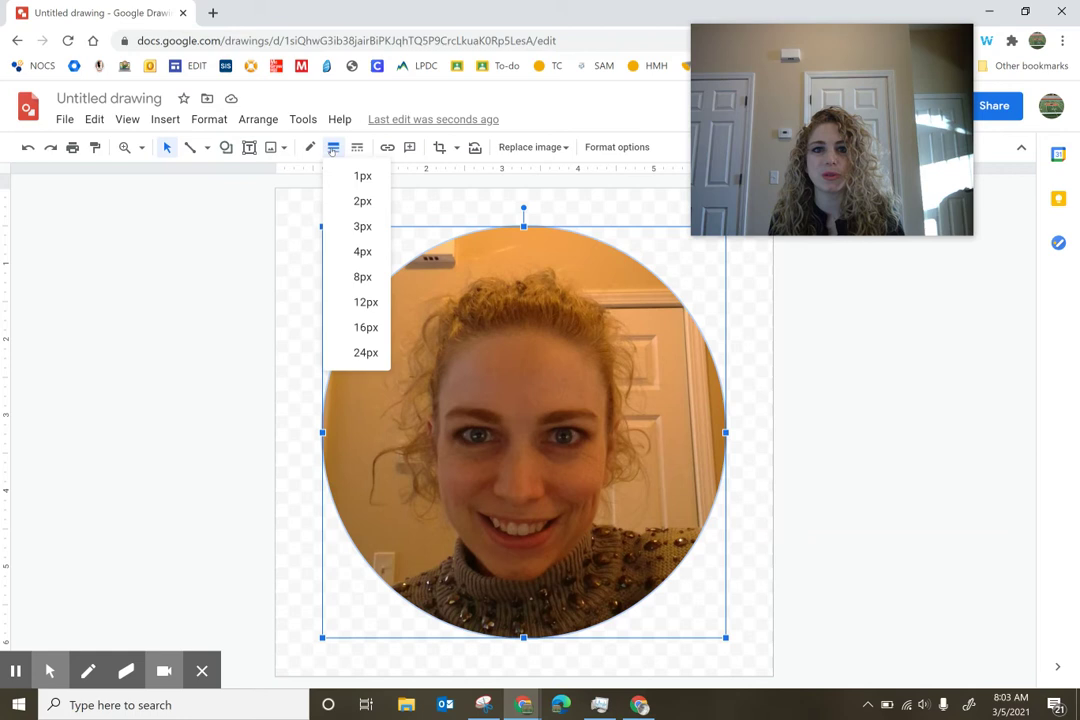
{"action": "left_click", "coordinate": [356, 327]}
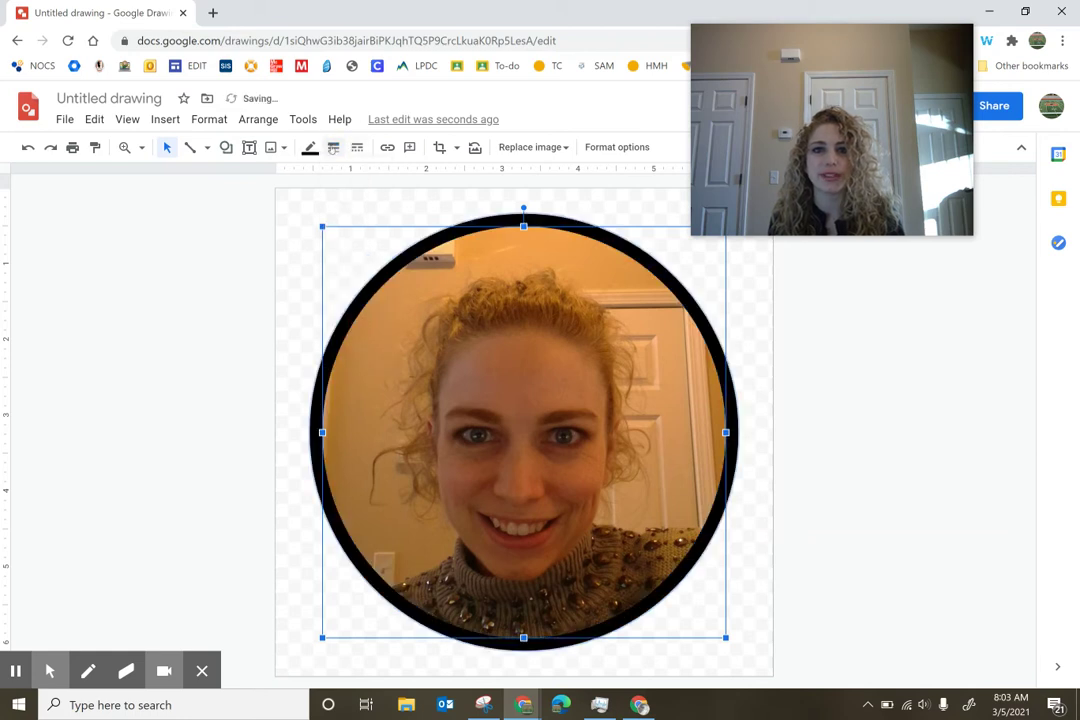
{"action": "left_click", "coordinate": [333, 147]}
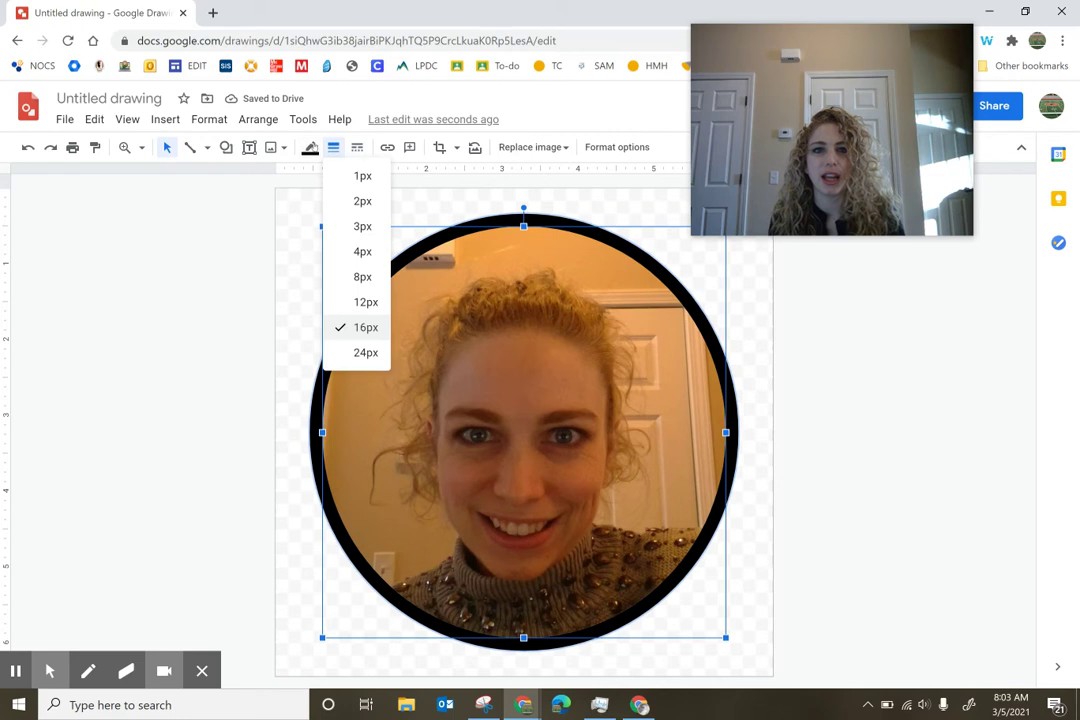
{"action": "left_click", "coordinate": [310, 147]}
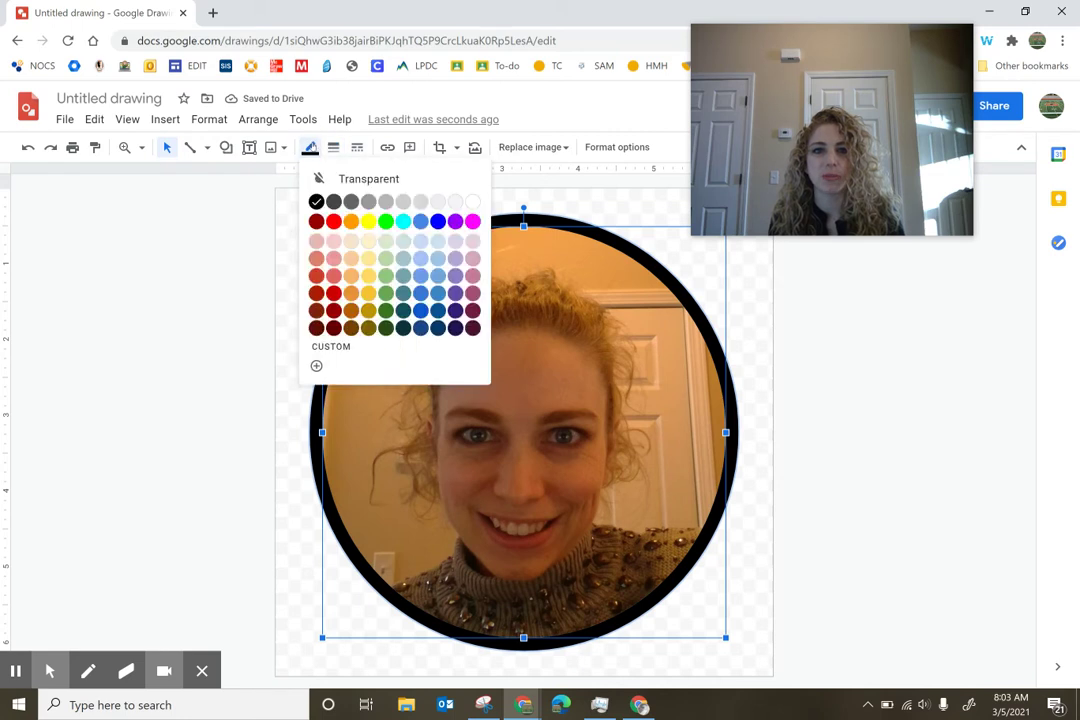
{"action": "left_click", "coordinate": [455, 221]}
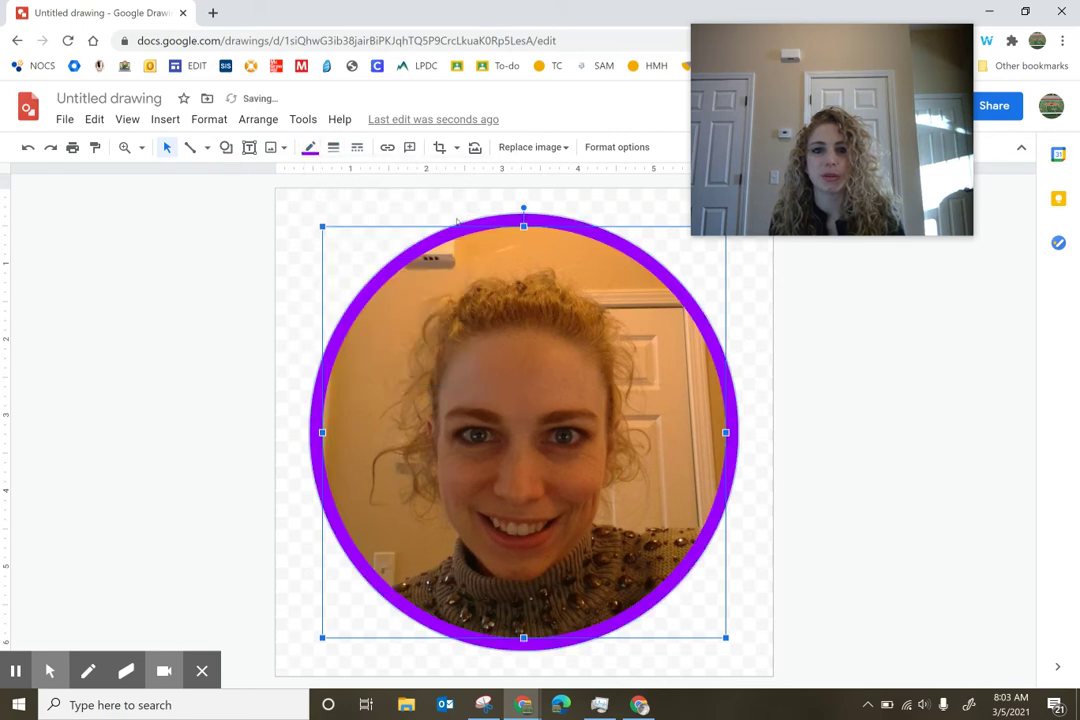
{"action": "left_click", "coordinate": [129, 320]}
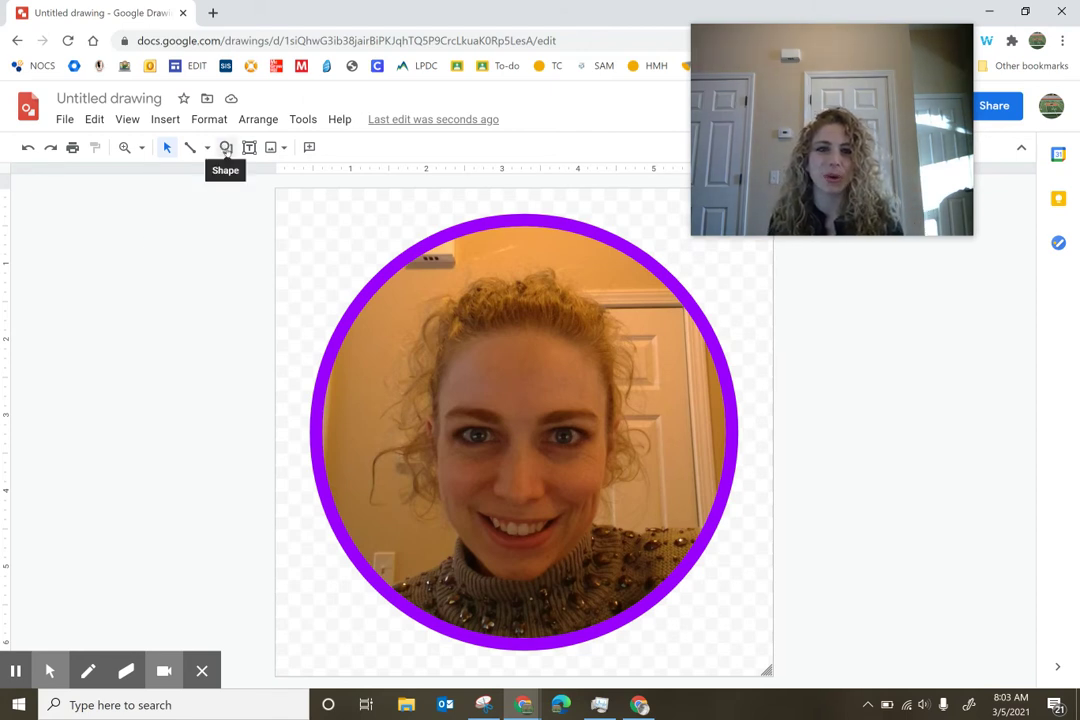
Step: Draw a large oval circle surrounding the photo and centre it on the canvas
{"action": "left_click", "coordinate": [226, 147]}
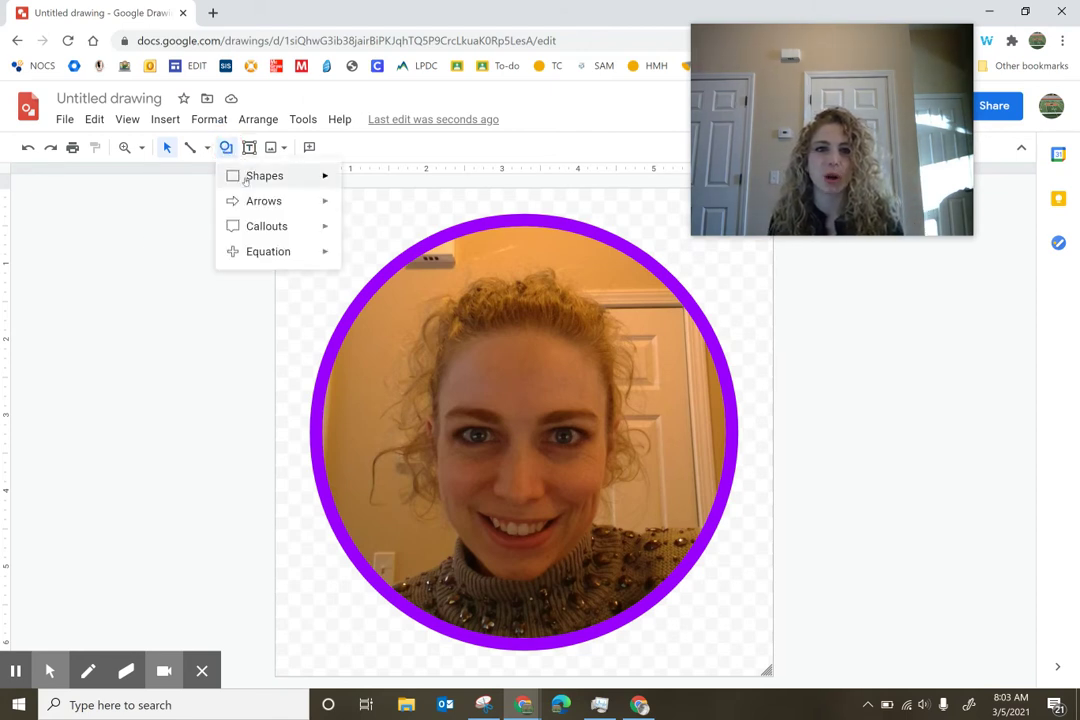
{"action": "mouse_move", "coordinate": [256, 177]}
{"action": "left_click", "coordinate": [355, 212]}
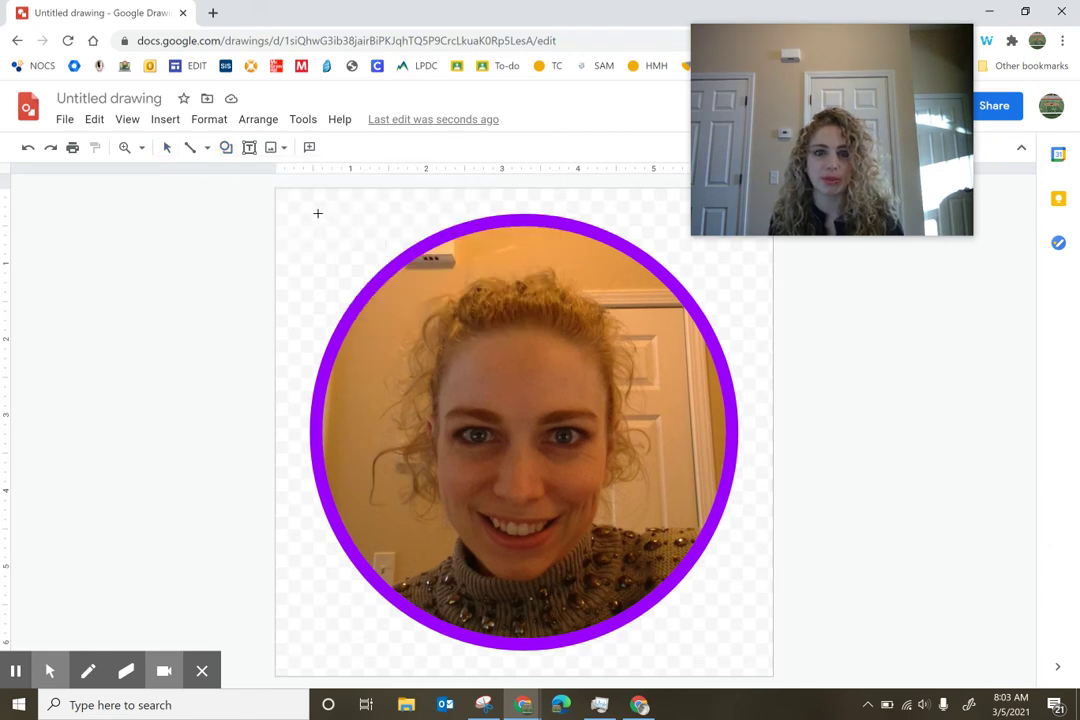
{"action": "left_click", "coordinate": [319, 215]}
{"action": "left_click_drag", "start_coordinate": [319, 215], "coordinate": [793, 590]}
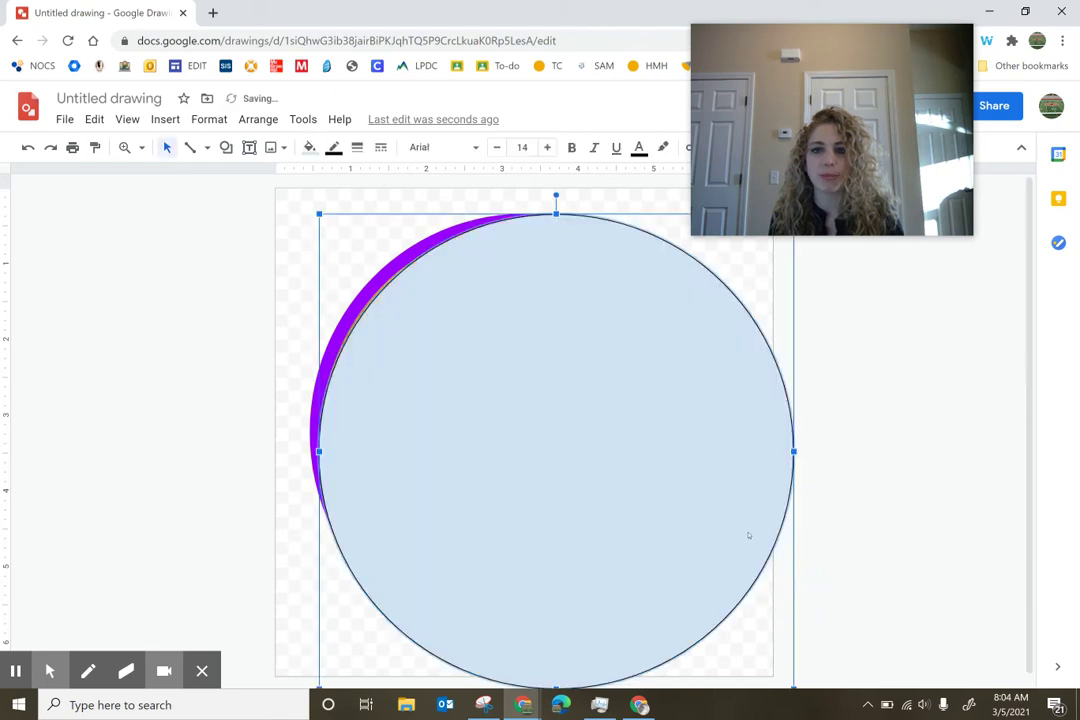
{"action": "left_click_drag", "start_coordinate": [663, 458], "coordinate": [632, 436]}
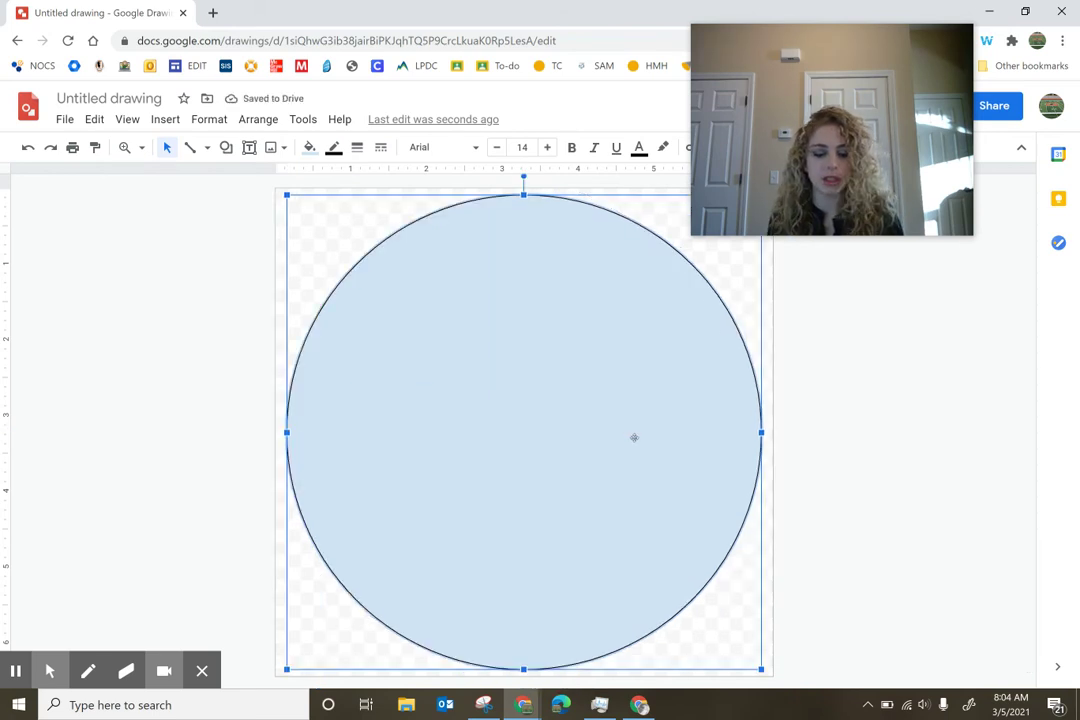
Step: Send the big circle behind the photo and fill it white
{"action": "key", "text": "ctrl+shift+Down"}
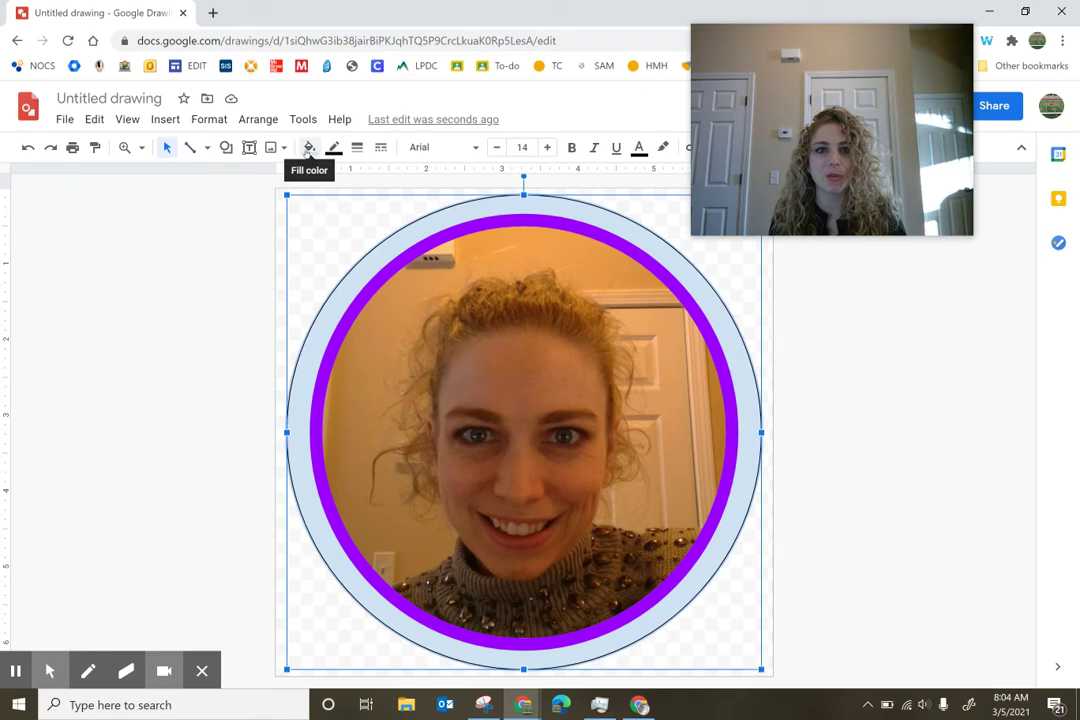
{"action": "left_click", "coordinate": [309, 148]}
{"action": "left_click", "coordinate": [471, 233]}
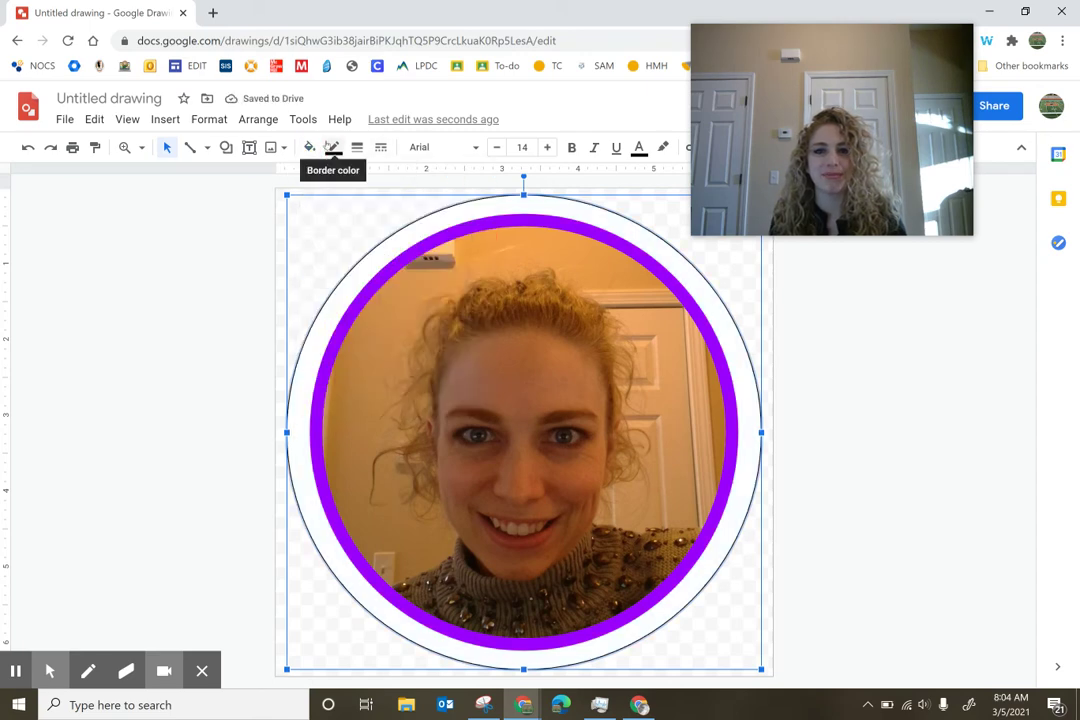
Step: Give the outer circle a 16px purple outline
{"action": "left_click", "coordinate": [331, 147]}
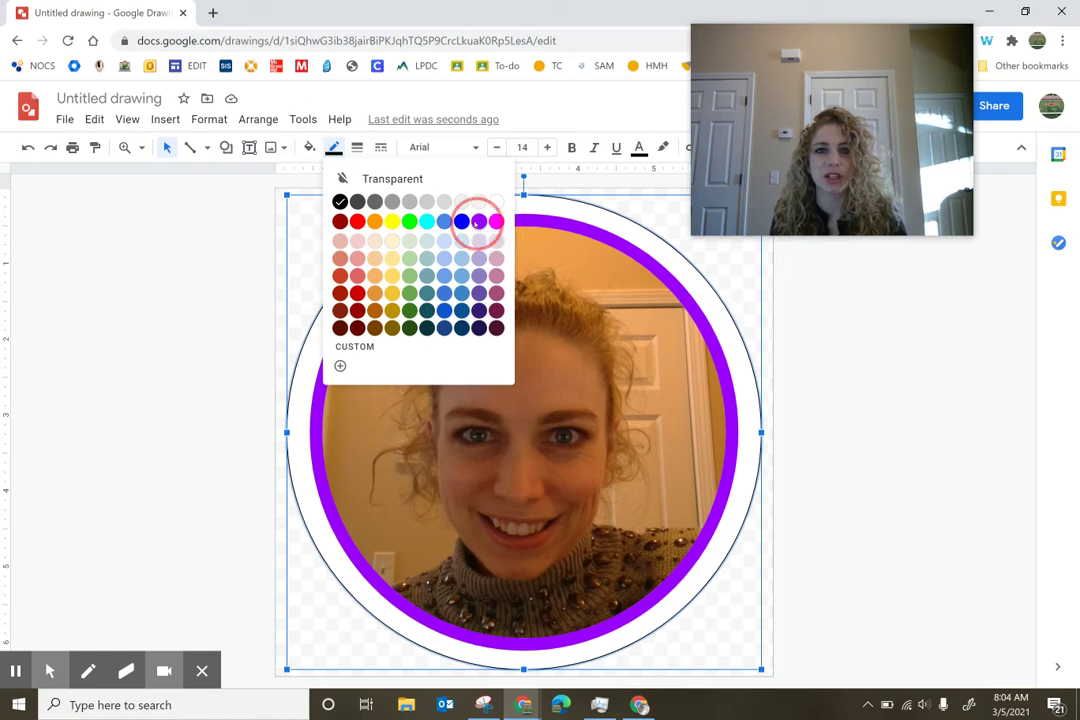
{"action": "left_click", "coordinate": [478, 224]}
{"action": "left_click", "coordinate": [357, 147]}
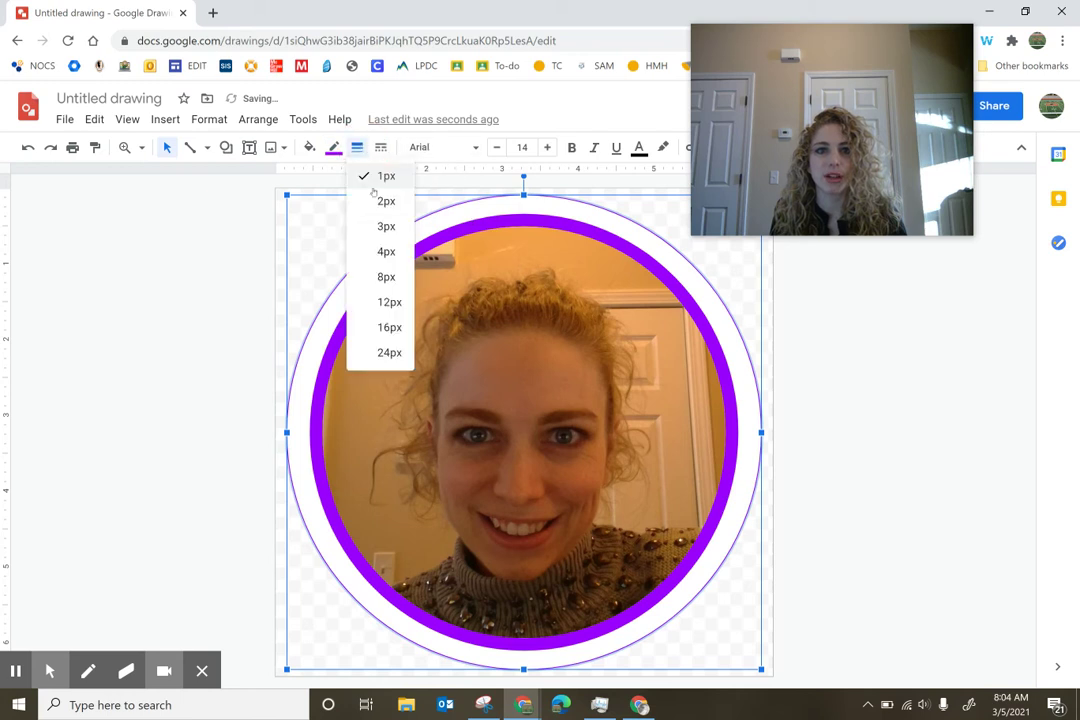
{"action": "left_click", "coordinate": [390, 327]}
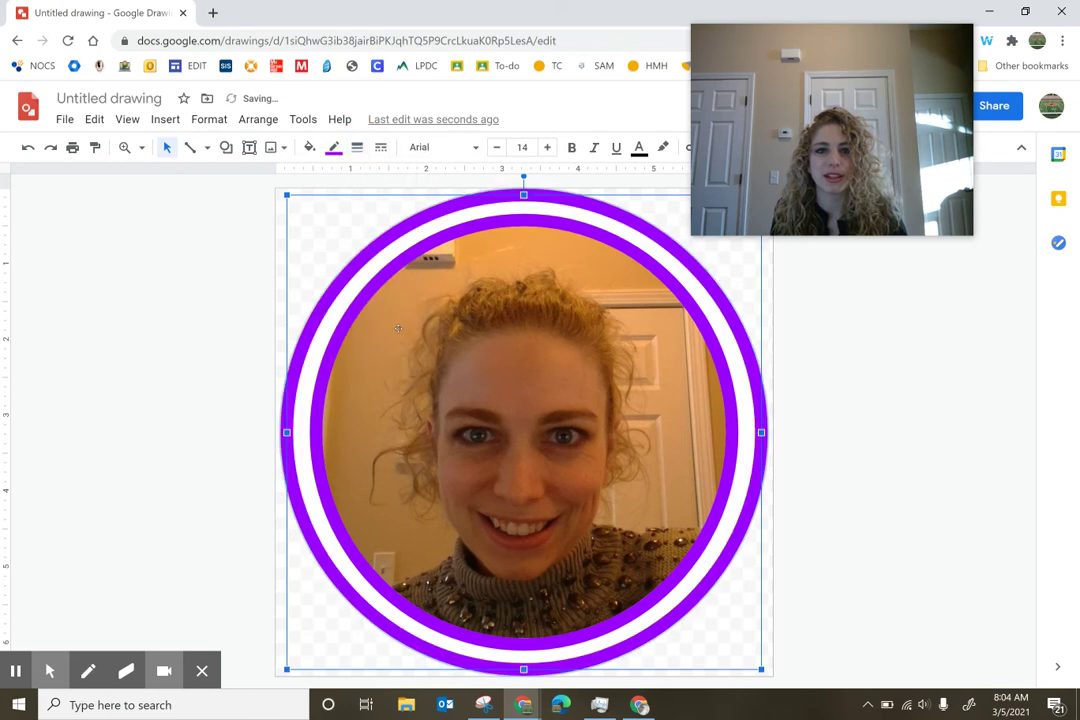
{"action": "left_click", "coordinate": [815, 455]}
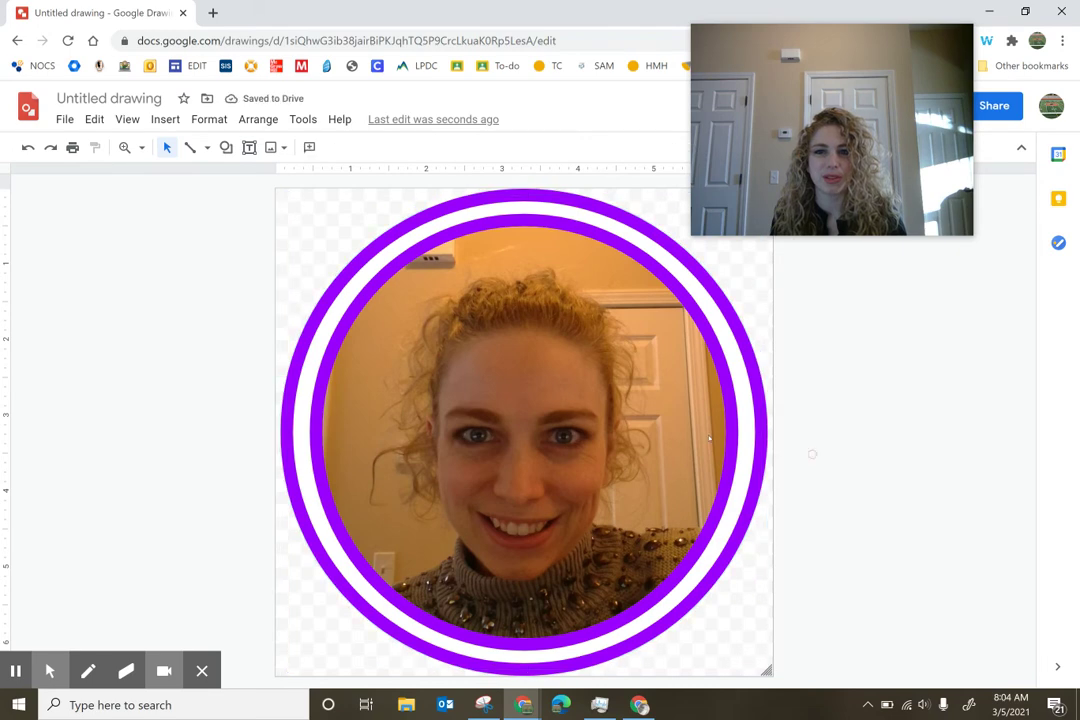
Step: Widen the photo's left crop by a few pixels and nudge it right to centre within the rings
{"action": "left_click", "coordinate": [732, 440]}
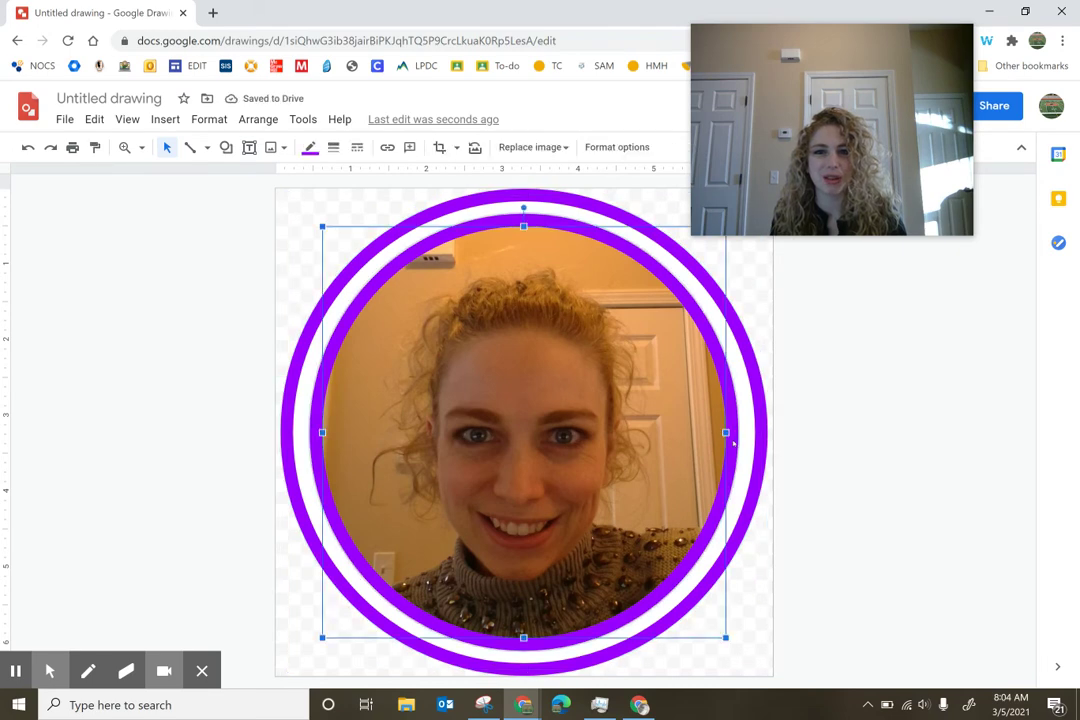
{"action": "left_click", "coordinate": [440, 147]}
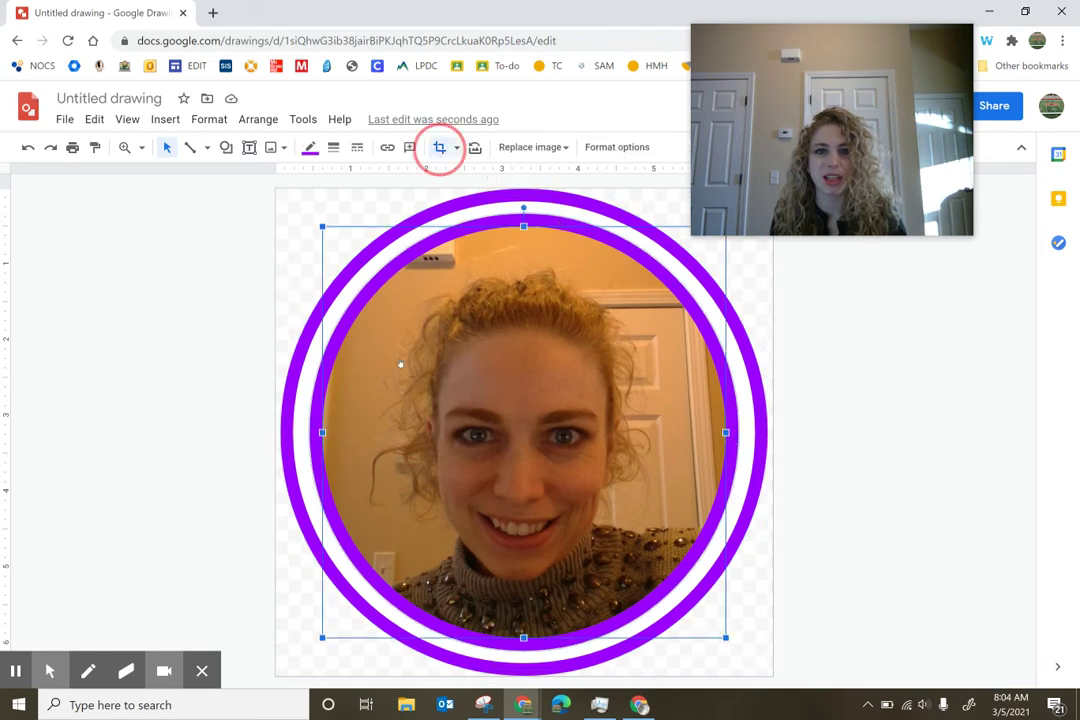
{"action": "left_click", "coordinate": [323, 432]}
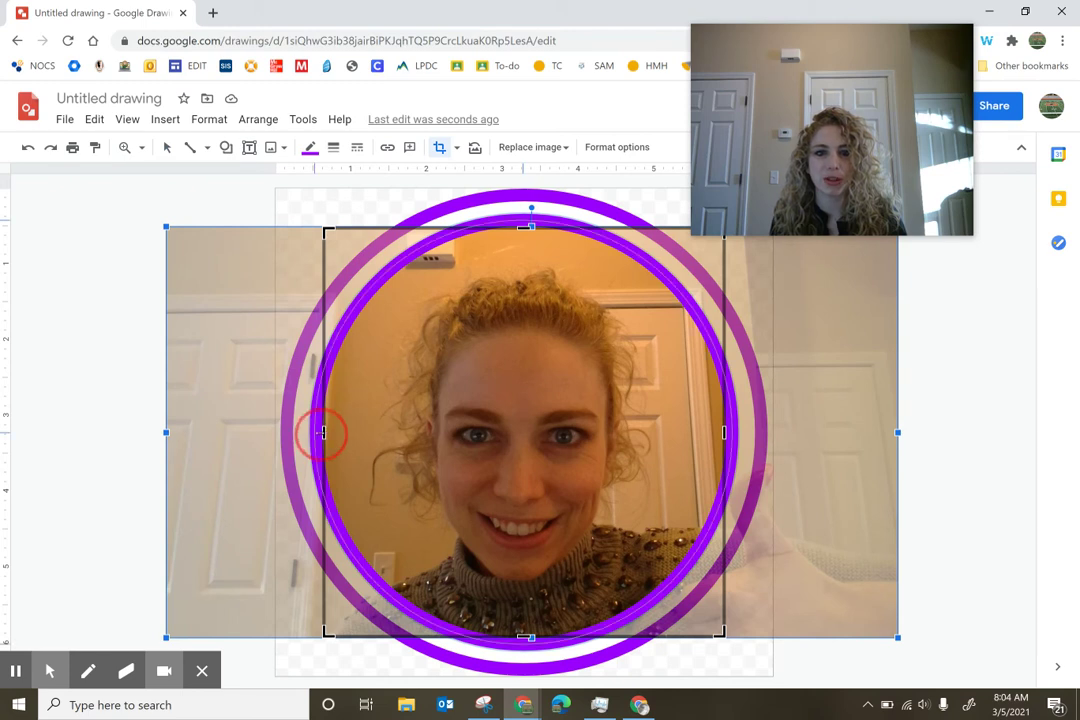
{"action": "left_click_drag", "start_coordinate": [323, 432], "coordinate": [320, 432]}
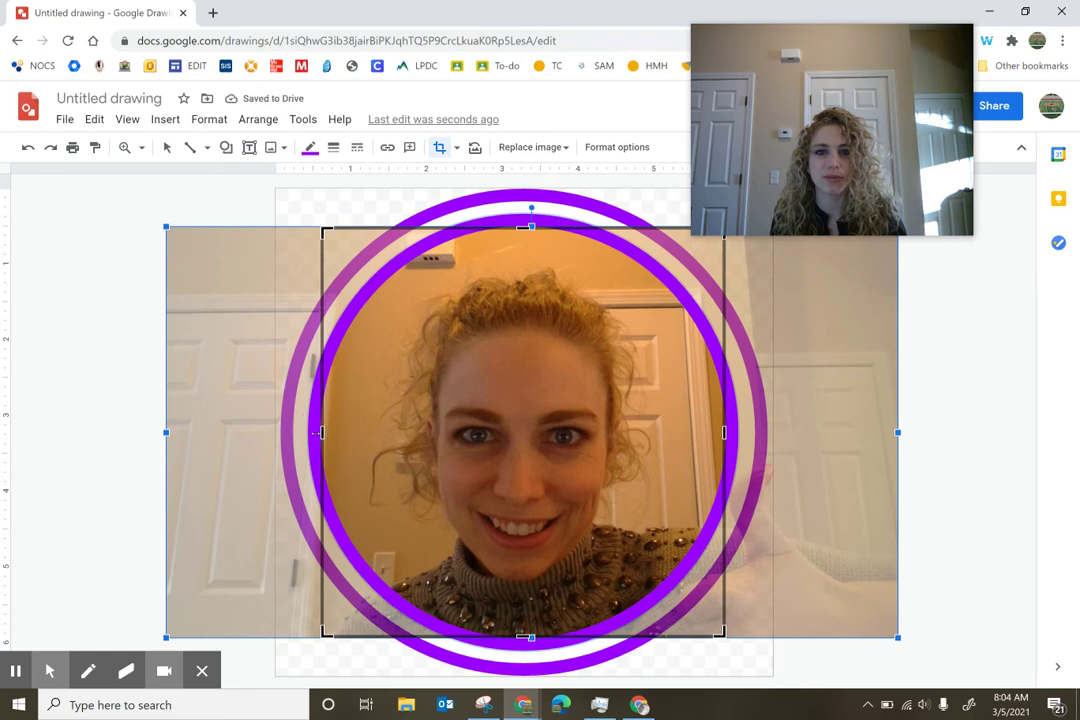
{"action": "left_click", "coordinate": [320, 432]}
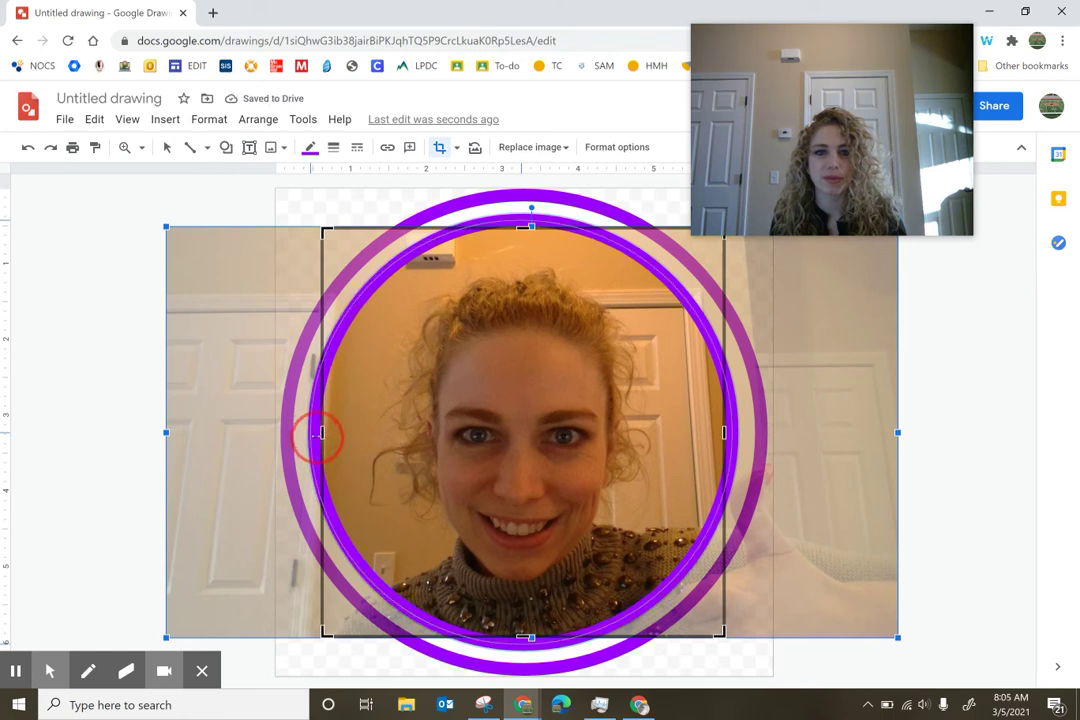
{"action": "left_click_drag", "start_coordinate": [320, 432], "coordinate": [317, 432]}
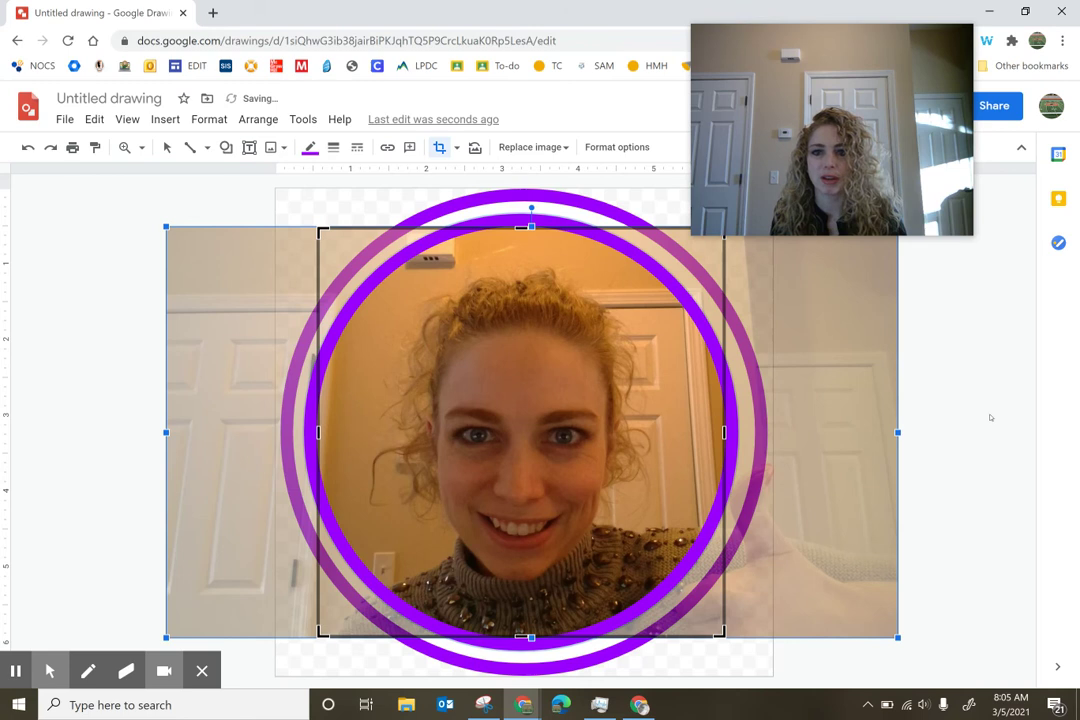
{"action": "key", "text": "Return"}
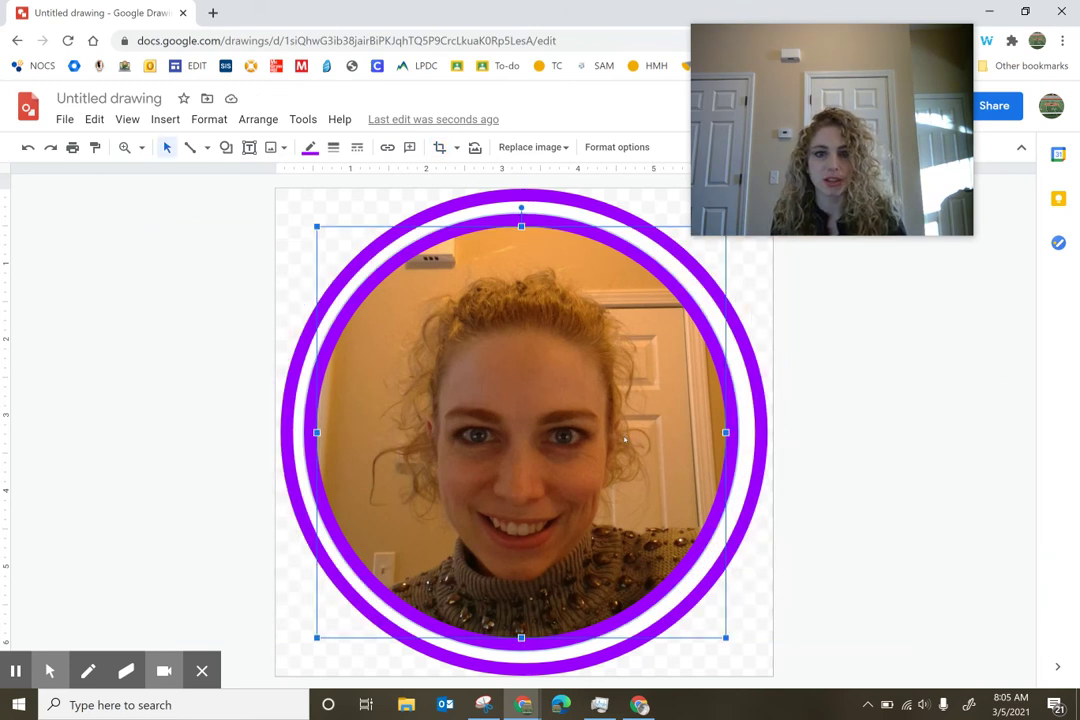
{"action": "key", "text": "Right"}
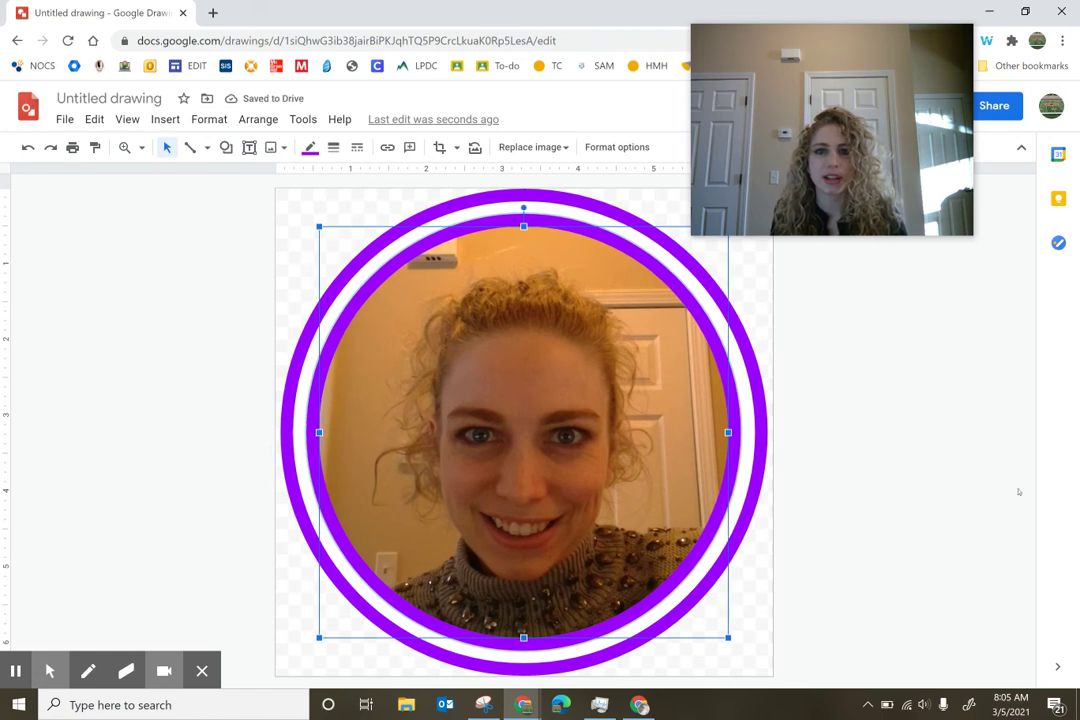
{"action": "left_click", "coordinate": [932, 451]}
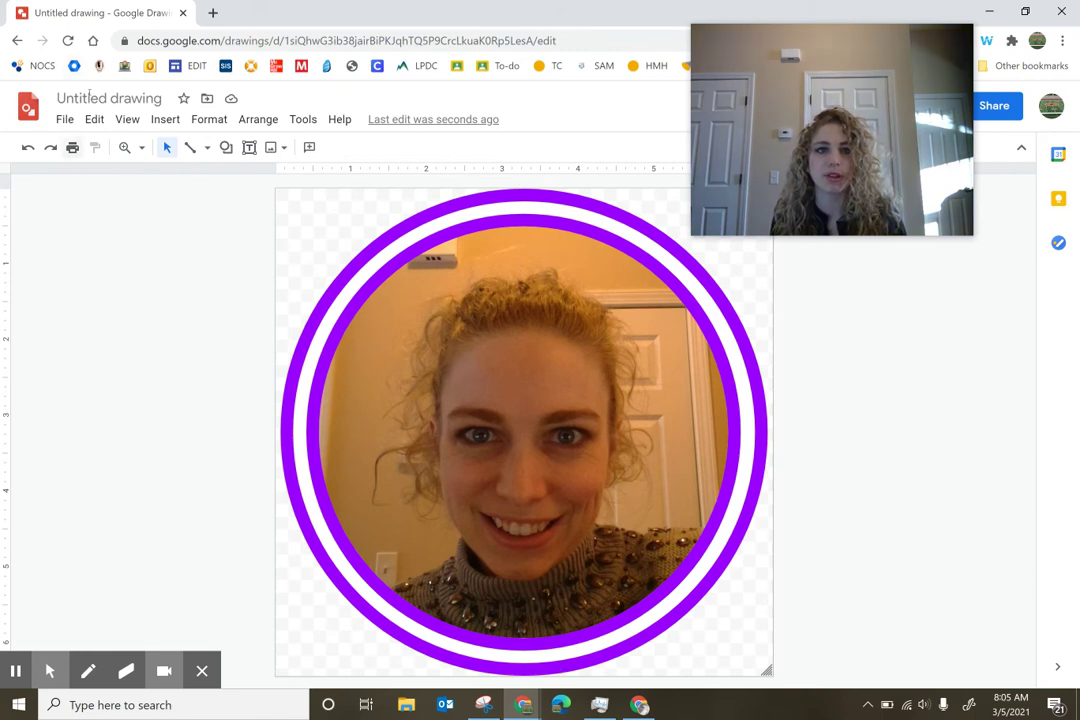
Step: Rename the drawing to a person's first name
{"action": "left_click", "coordinate": [90, 97]}
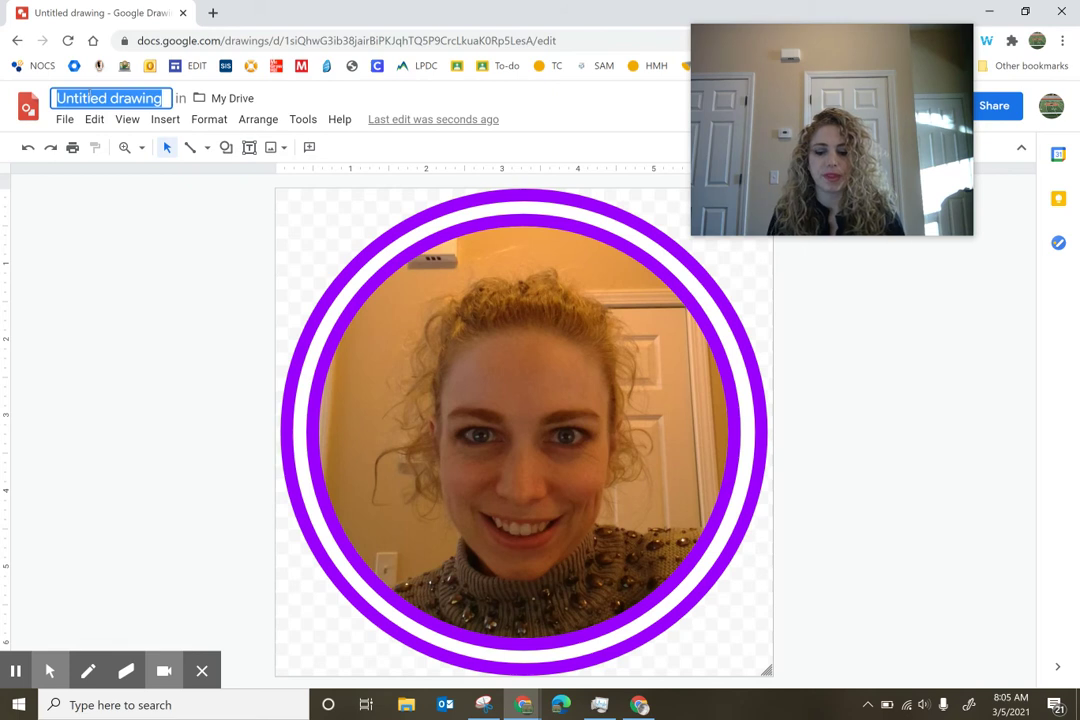
{"action": "type", "text": "Leah"}
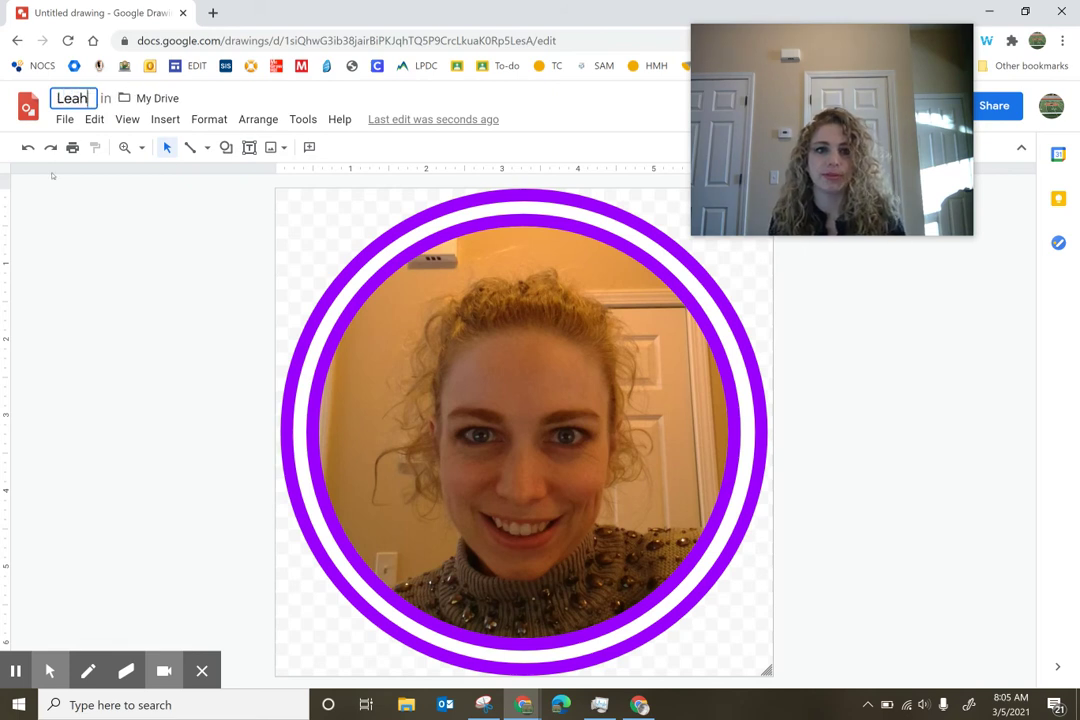
{"action": "left_click", "coordinate": [52, 175]}
Step: Download the drawing as a PNG image (.png), bringing up the Save As dialog
{"action": "left_click", "coordinate": [64, 119]}
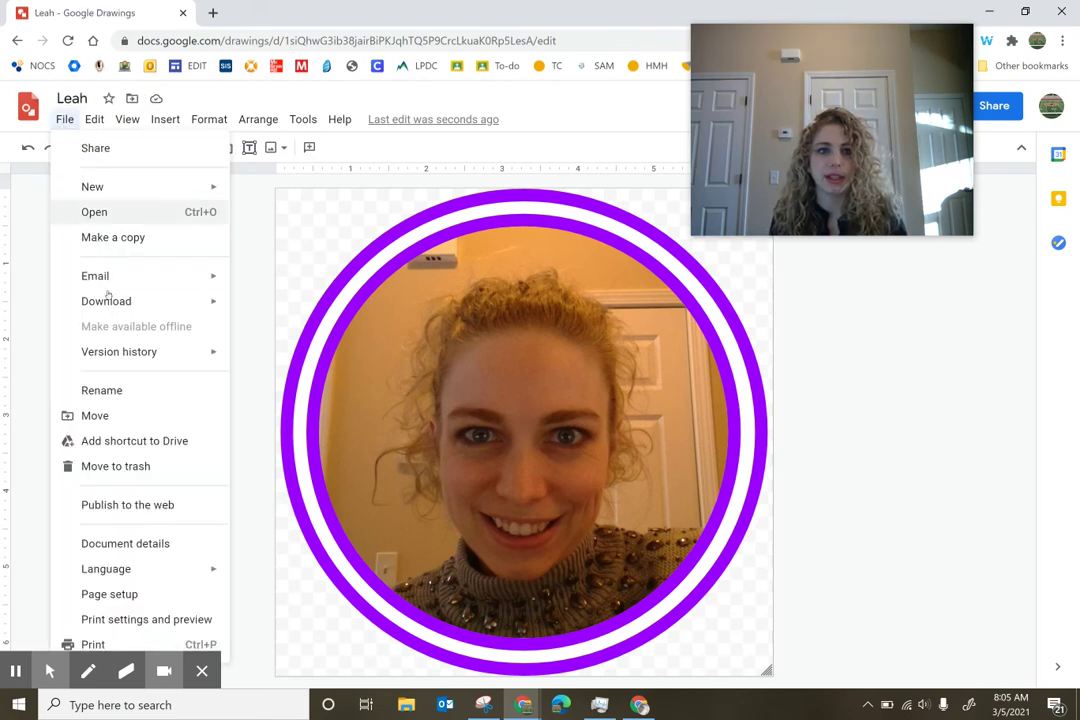
{"action": "mouse_move", "coordinate": [108, 300]}
{"action": "left_click", "coordinate": [277, 358]}
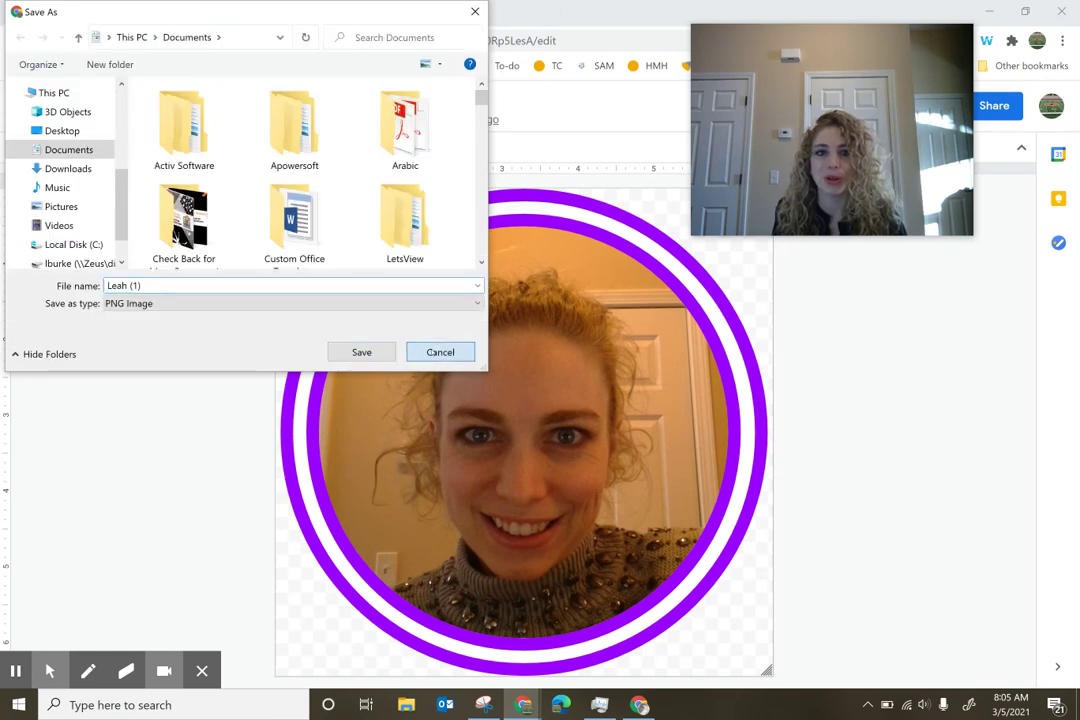
Step: Cancel the Save As dialog without saving the PNG
{"action": "left_click", "coordinate": [438, 352]}
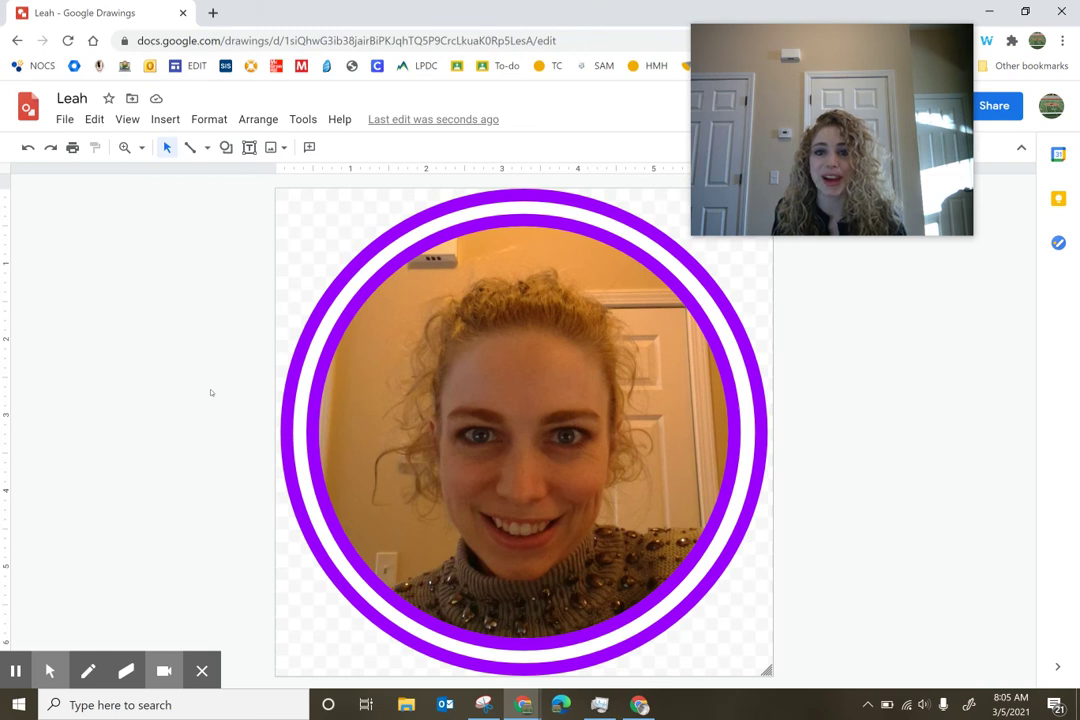